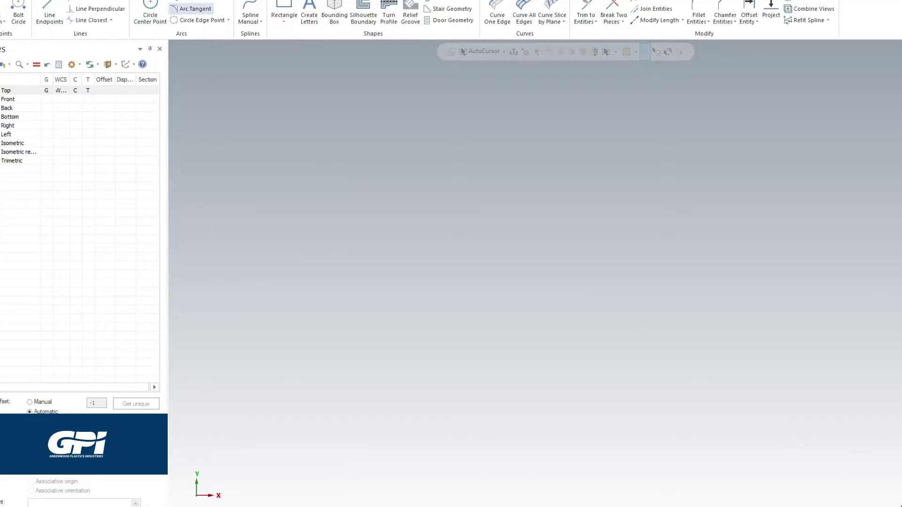
Step: Sketch a rectangle about 5.59 wide and 3.48 high in the Top plane
click(283, 4)
click(284, 7)
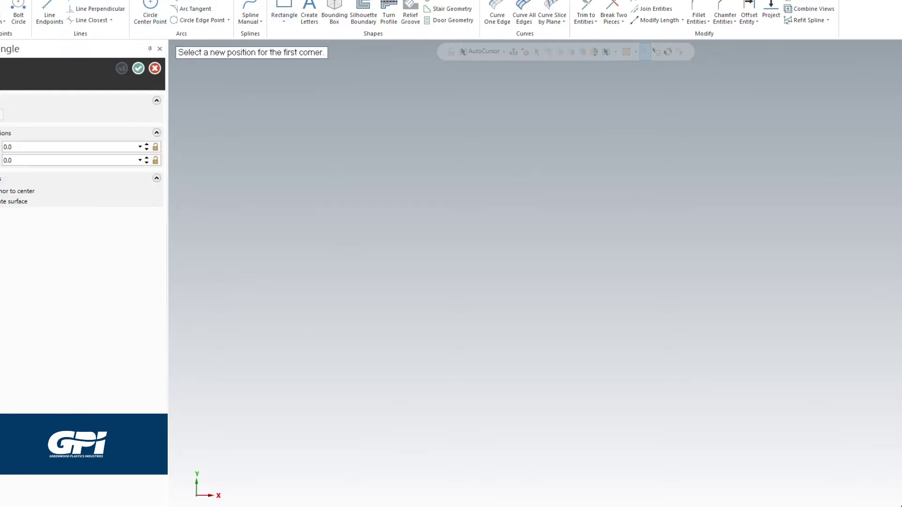
click(306, 128)
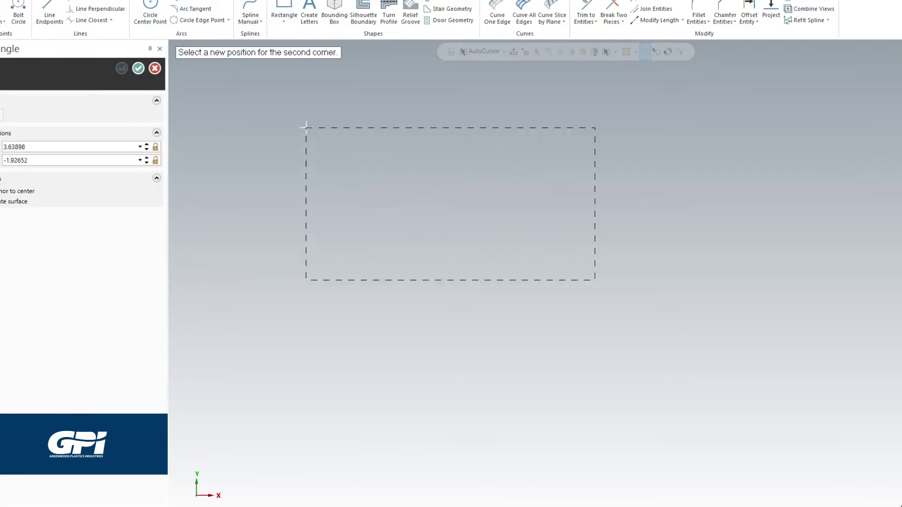
click(738, 396)
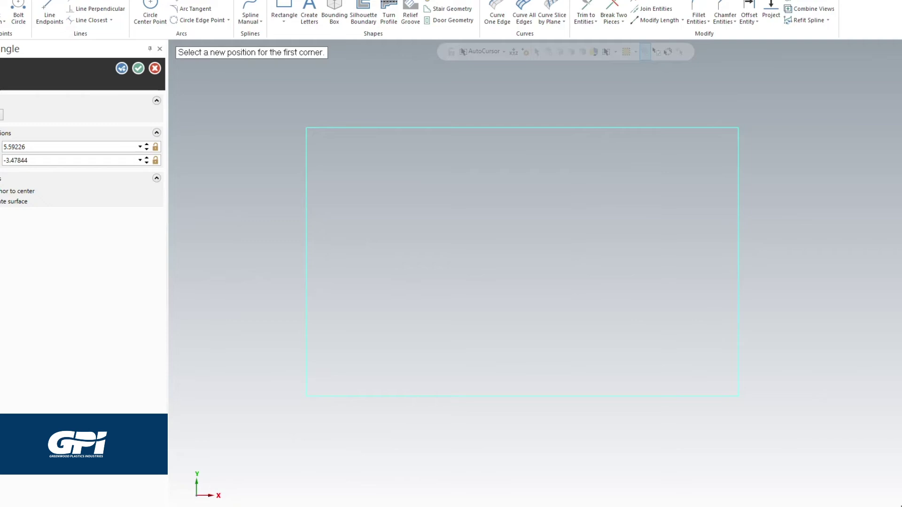
Step: Set the rectangle's width and height both to 10 and accept it
click(29, 147)
text(10)
key(Tab)
text(10)
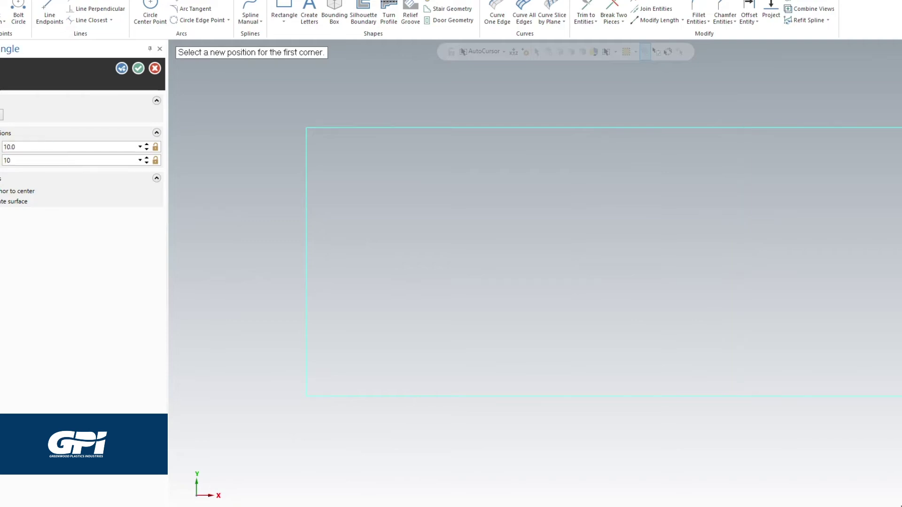
key(Tab)
scroll(434, 227, down, 15)
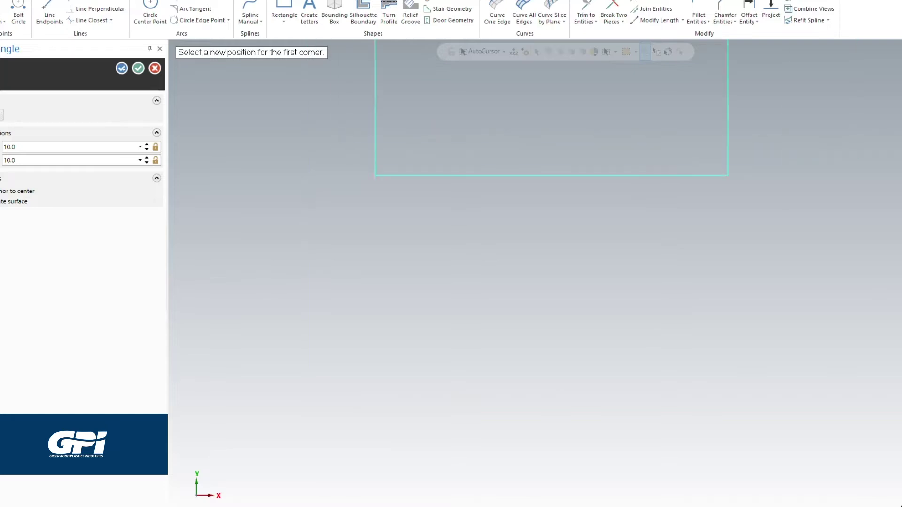
scroll(448, 72, up, 5)
scroll(442, 93, up, 6)
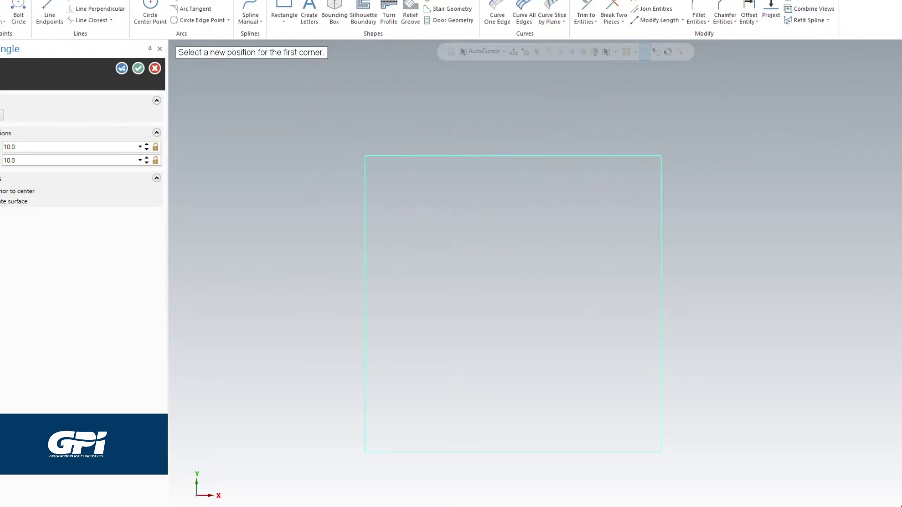
key(Return)
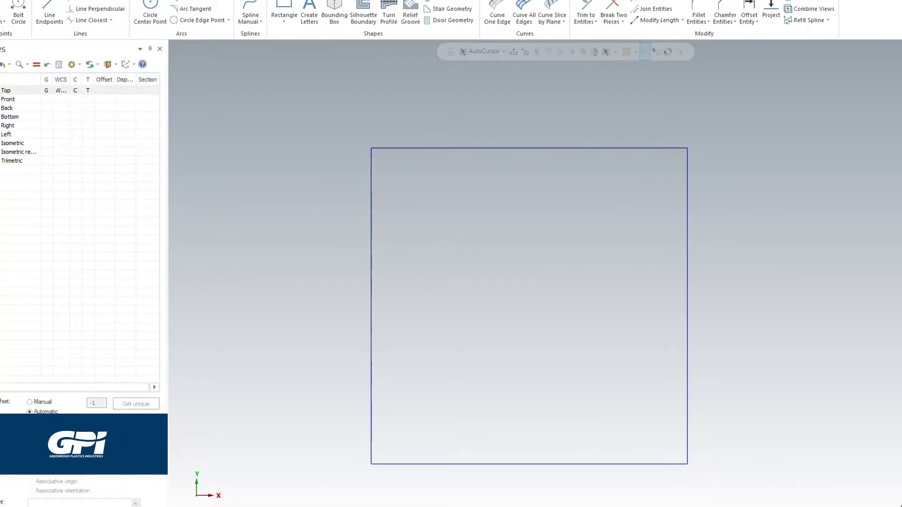
Step: In an isometric view, extrude the square chain as a new solid body with a distance of 8
click(122, 2)
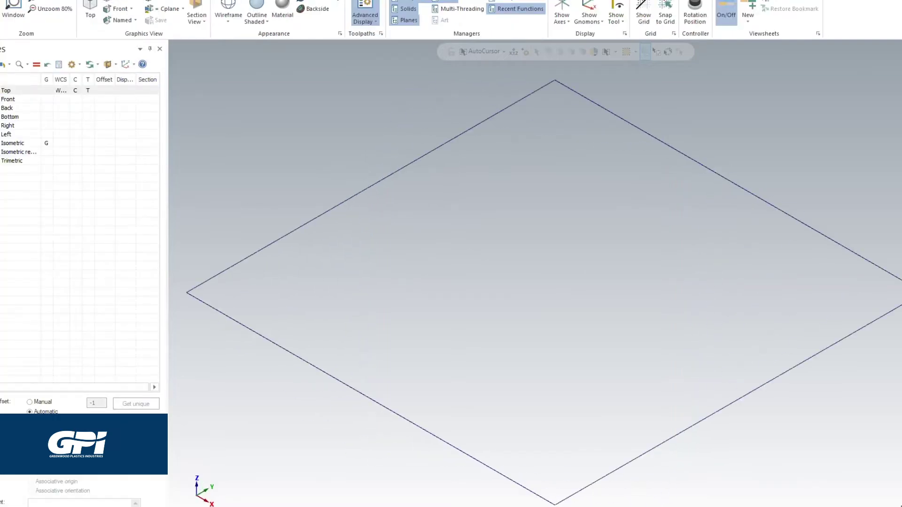
click(104, 1)
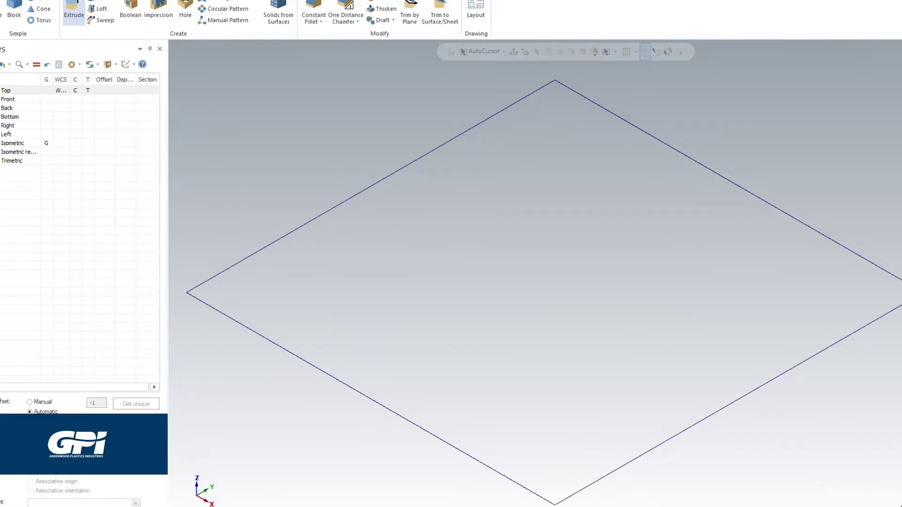
click(74, 12)
click(422, 156)
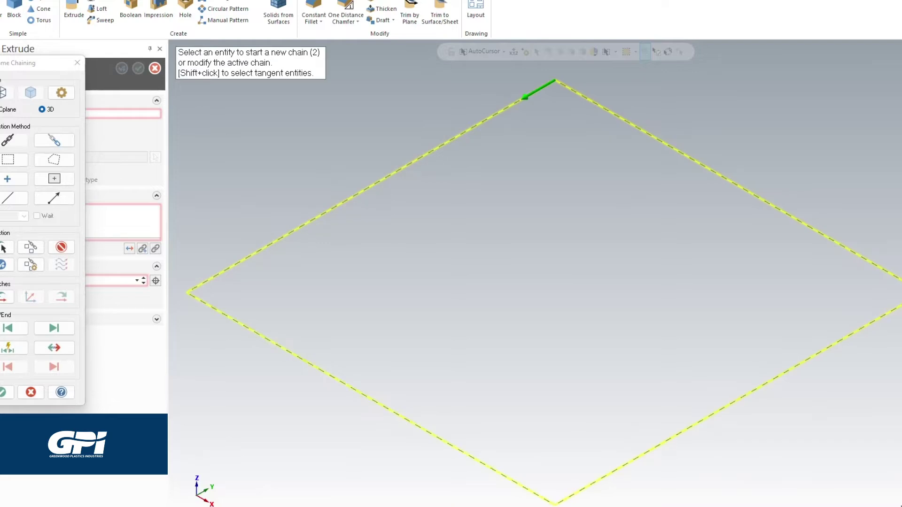
click(3, 392)
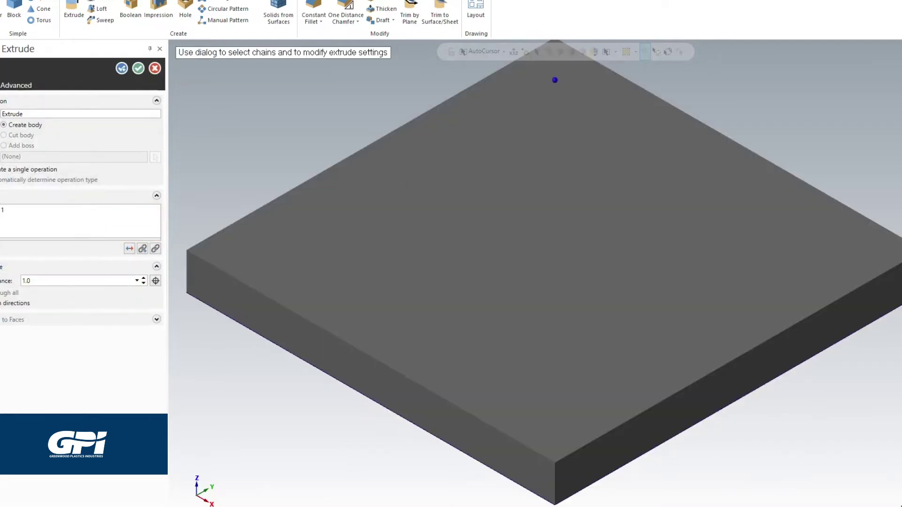
double_click(27, 281)
key(Tab)
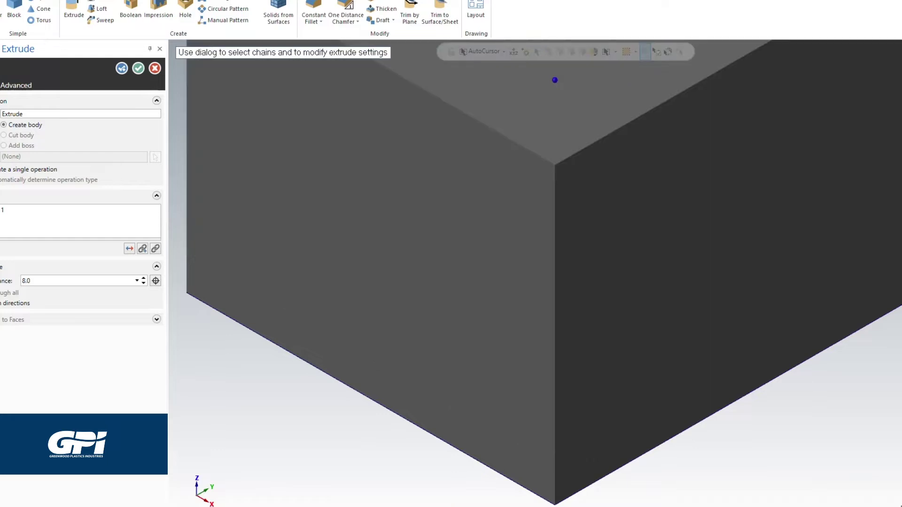
scroll(400, 244, down, 7)
scroll(416, 106, up, 3)
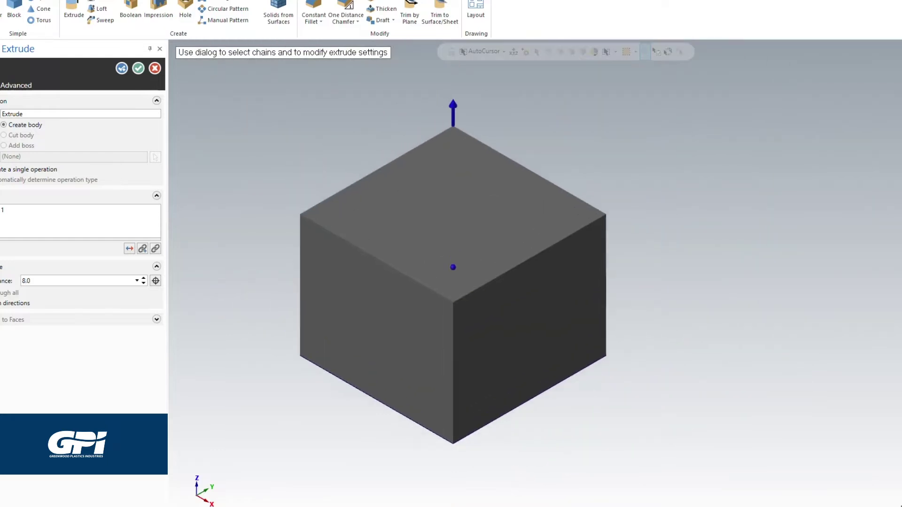
Step: Add a 3-degree draft to the extrusion, reverse it so the walls flare outward, and accept the body
click(16, 86)
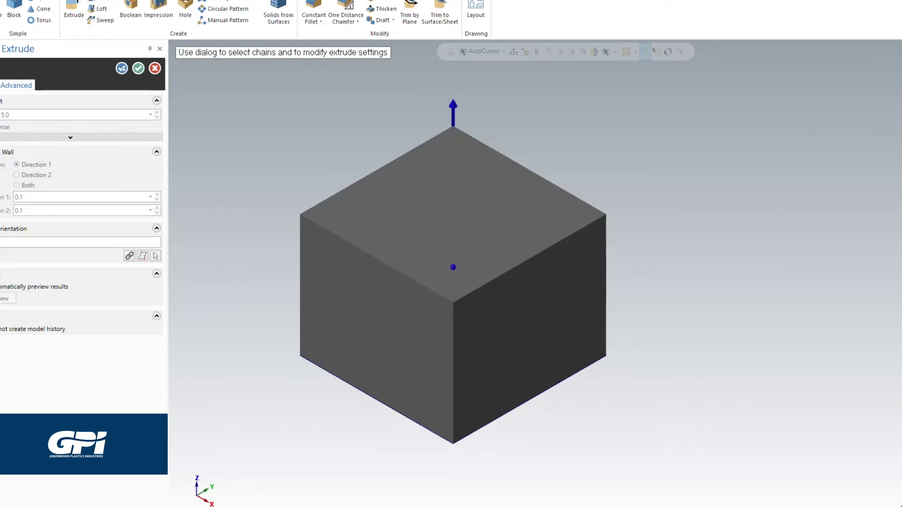
click(1, 101)
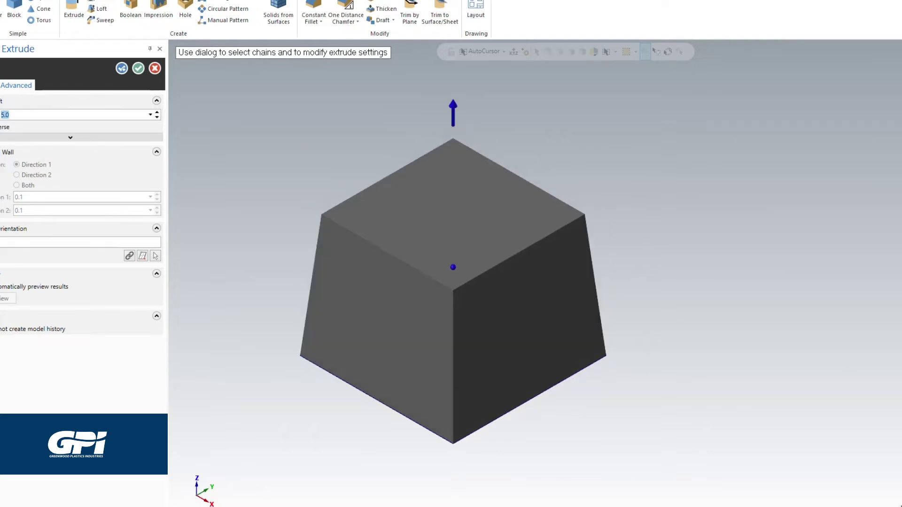
text(3)
key(Tab)
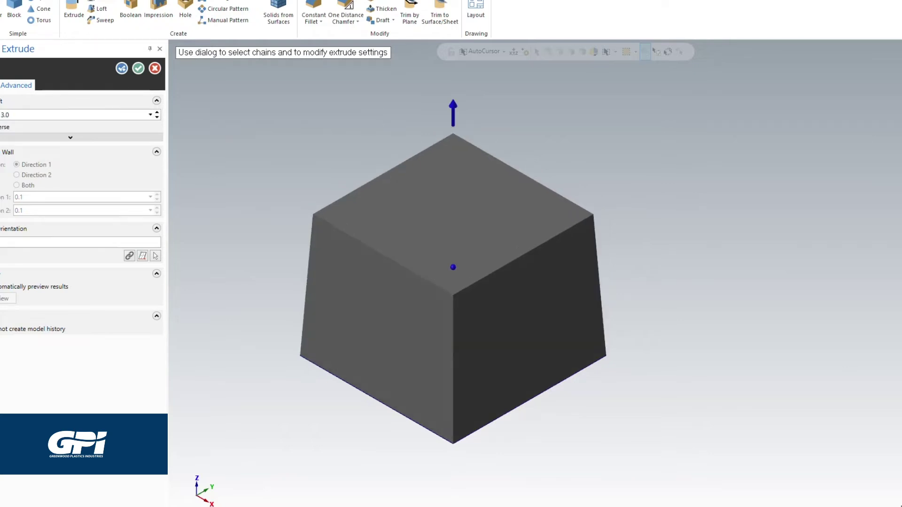
click(1, 128)
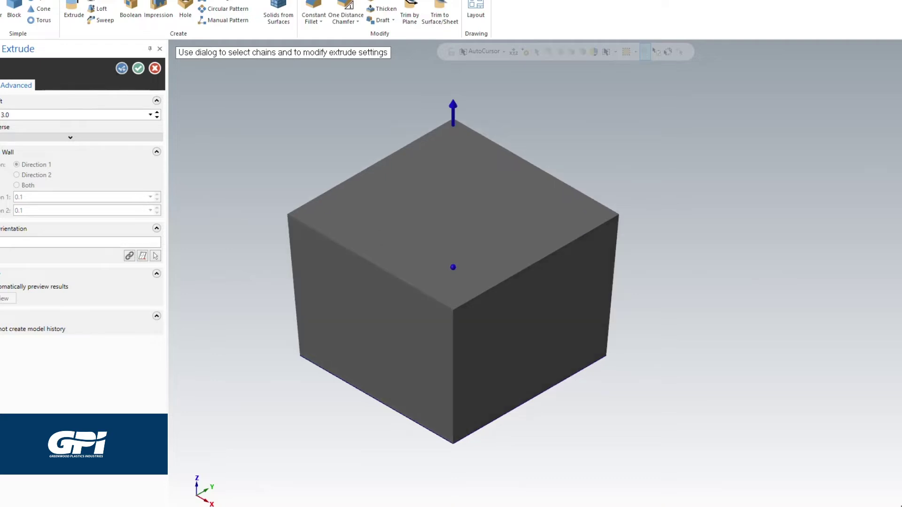
click(138, 68)
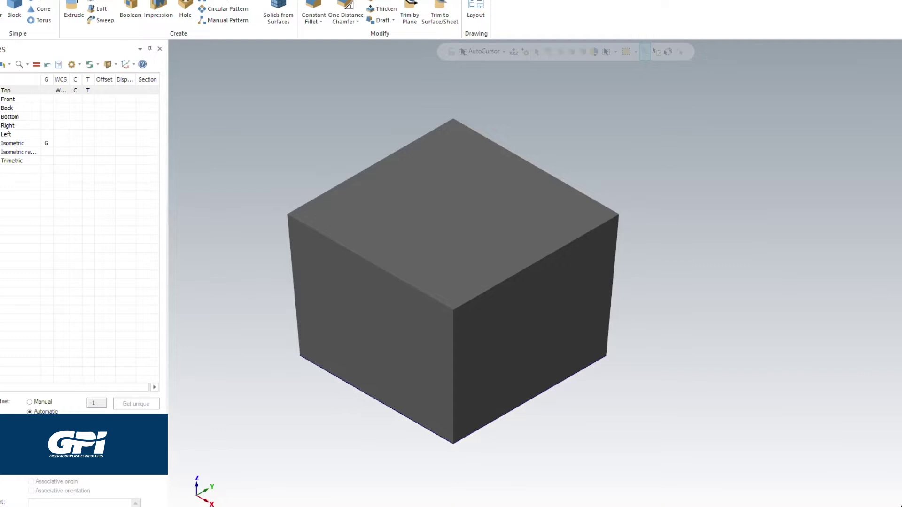
Step: Set the Right plane as the working view and display the solid as wireframe
click(371, 1)
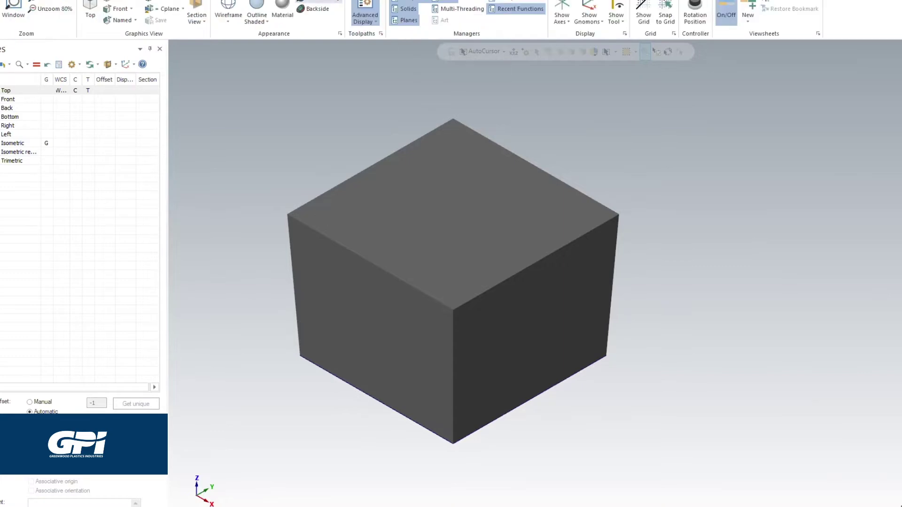
click(131, 9)
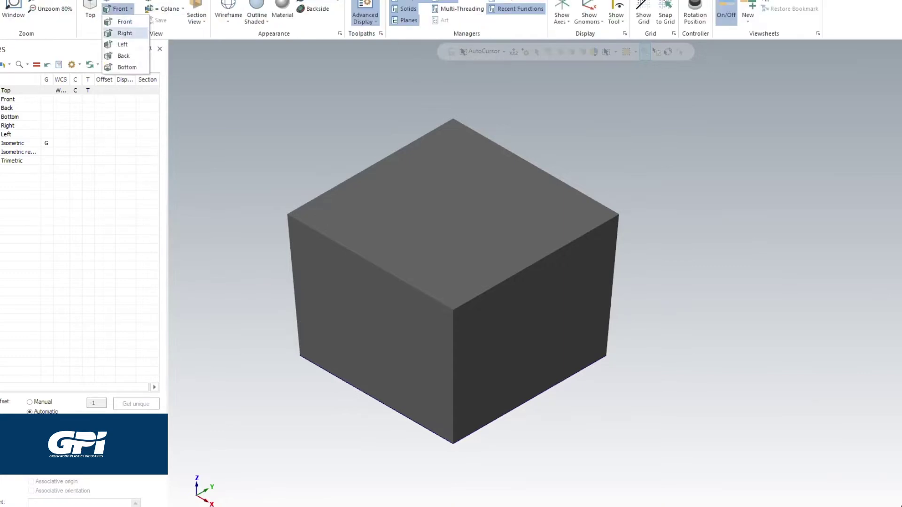
click(129, 33)
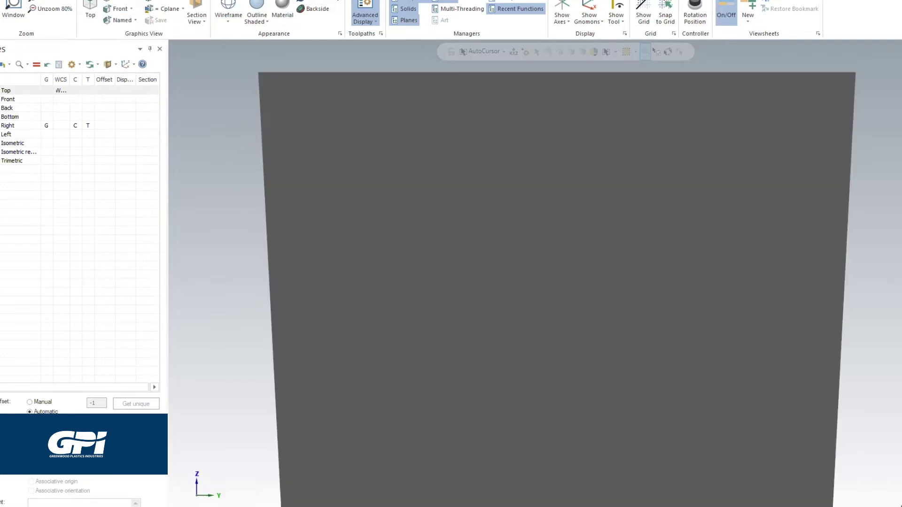
key(alt+s)
scroll(634, 250, down, 2)
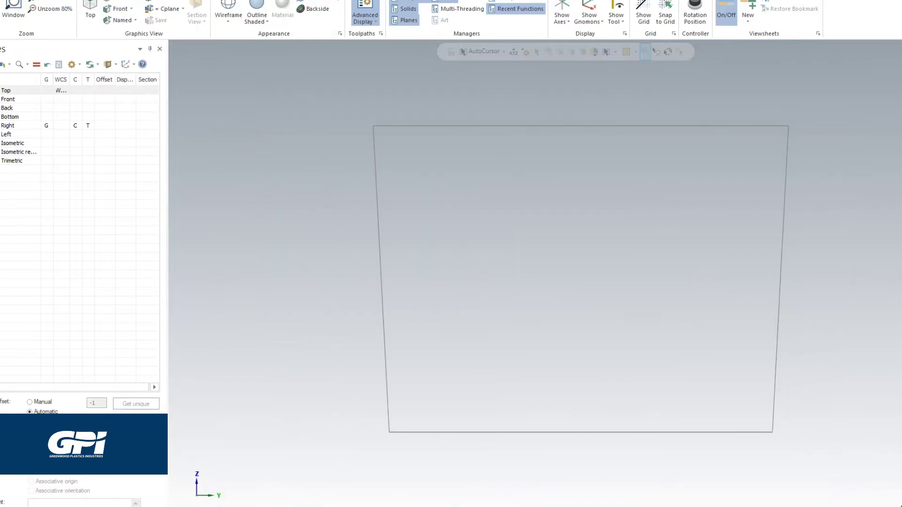
Step: In an isometric view, draw a line along the top edge of the right face from corner to corner
click(42, 0)
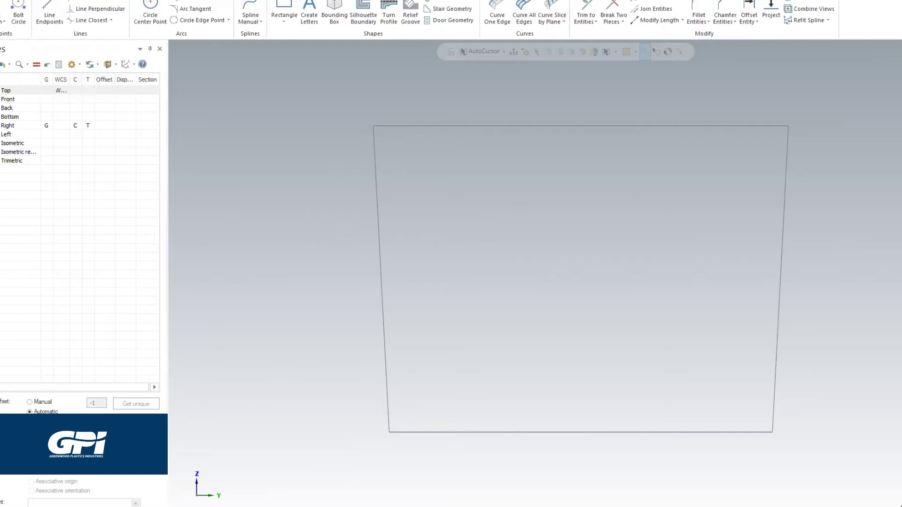
click(49, 14)
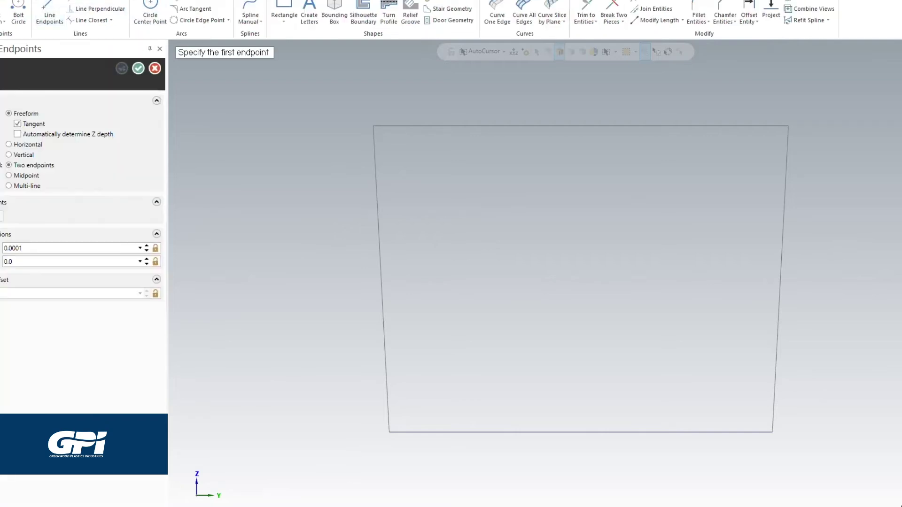
click(115, 2)
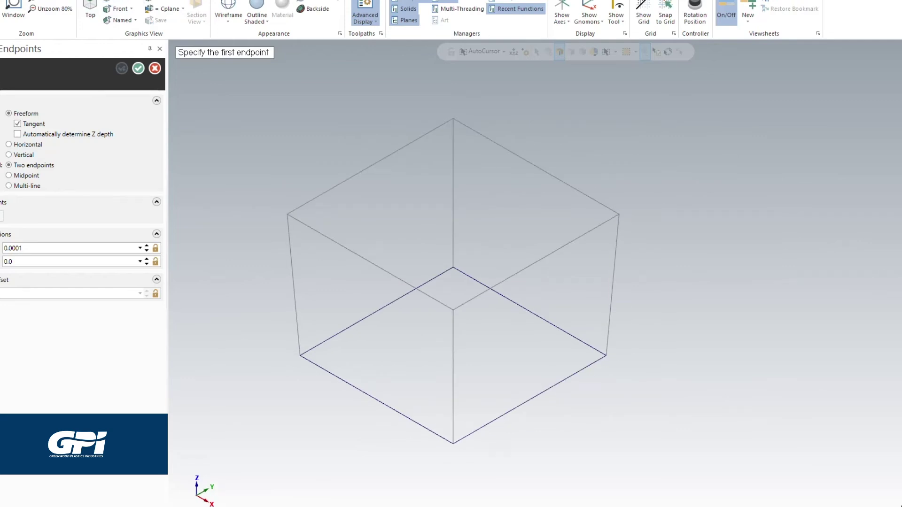
click(619, 214)
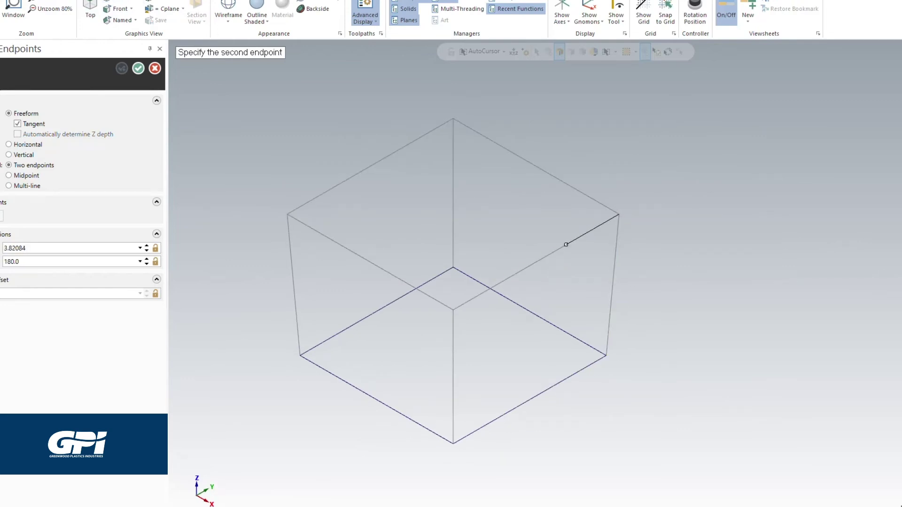
click(452, 310)
Step: Draw a vertical line 2 long downward from the front top corner of the right face
click(453, 310)
click(453, 342)
key(Tab)
text(2)
key(Return)
click(122, 68)
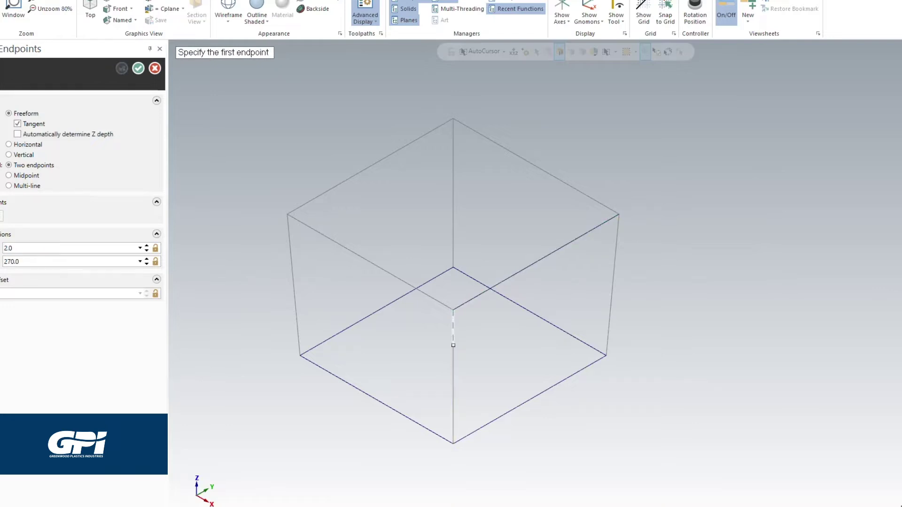
Step: Close the triangle with a line from the vertical line's lower end to the opposite top corner
click(453, 345)
click(619, 214)
click(138, 68)
Step: Shade the solid and extrude-cut the triangular profile through the whole body to slope its top face
key(alt+s)
middle_drag(453, 282, 369, 263)
click(94, 0)
click(74, 10)
click(413, 251)
click(3, 393)
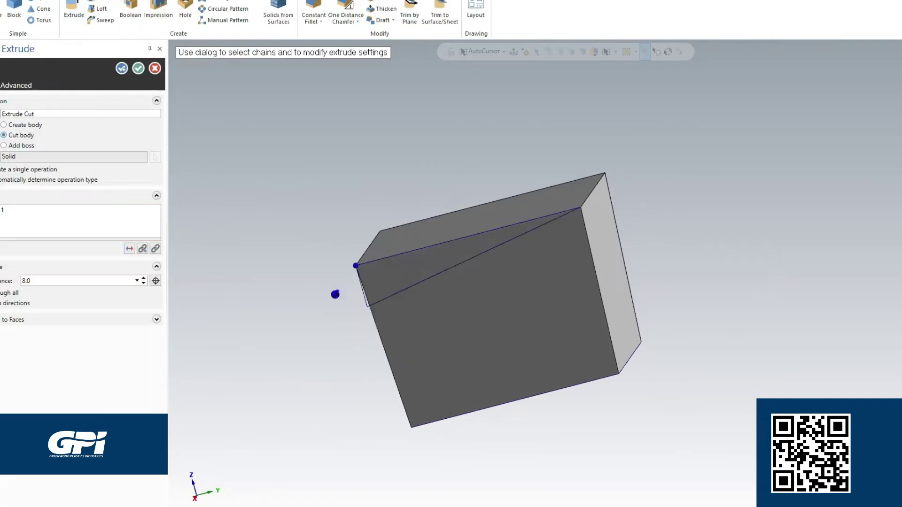
middle_drag(489, 281, 446, 310)
click(284, 352)
click(465, 135)
click(138, 68)
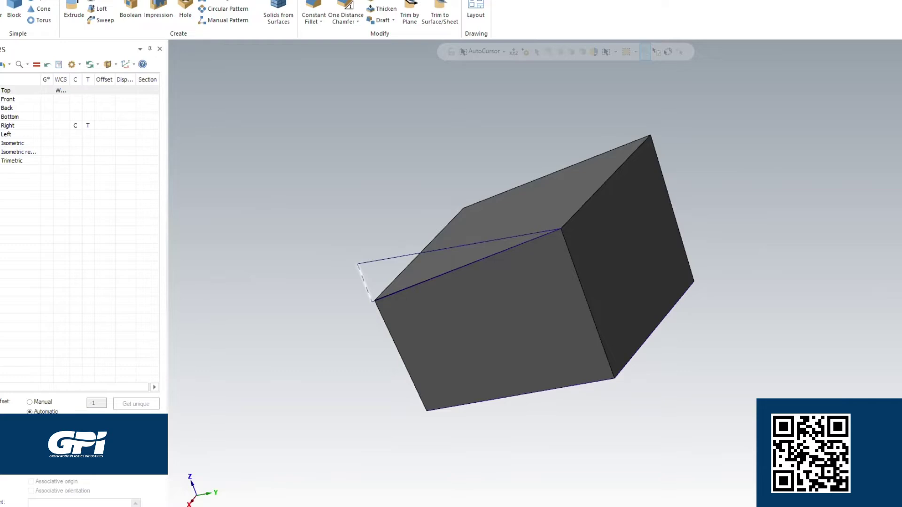
Step: Blank the three triangle lines used for the cut
click(365, 283)
click(413, 254)
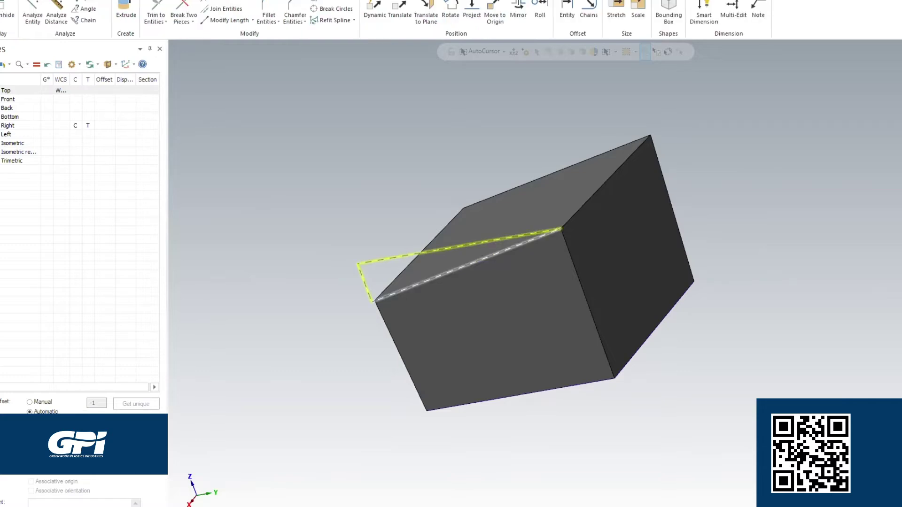
click(414, 285)
click(19, 0)
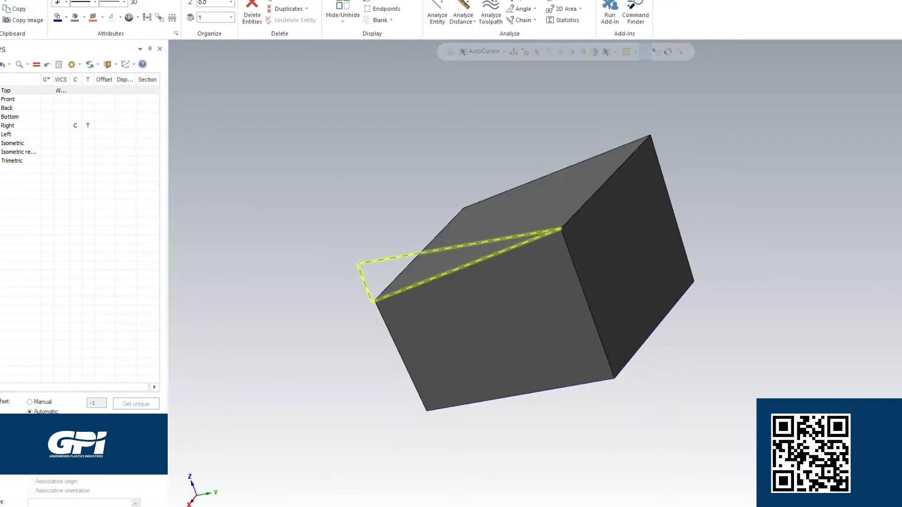
click(376, 20)
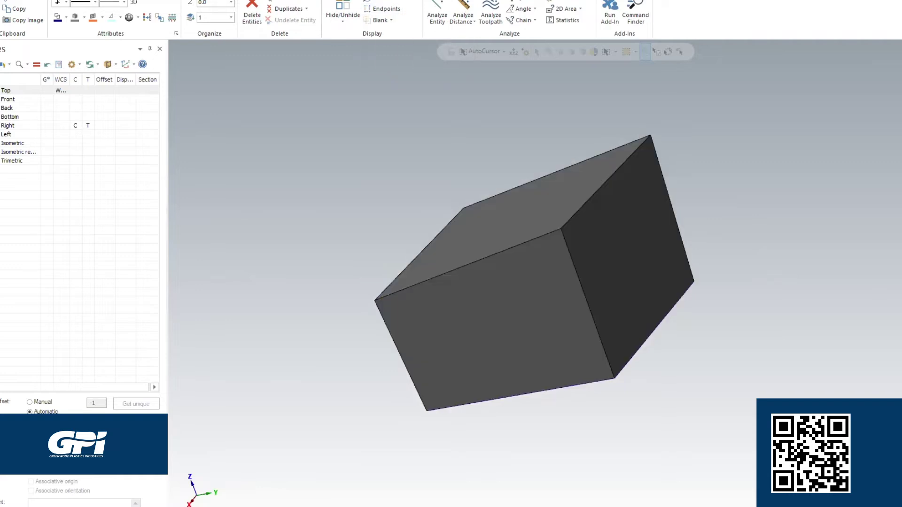
Step: Display the solid as wireframe and draw an endpoint line along the far edge of its sloped top face
mouse_move(517, 284)
middle_down()
mouse_move(566, 282)
mouse_move(576, 300)
middle_up()
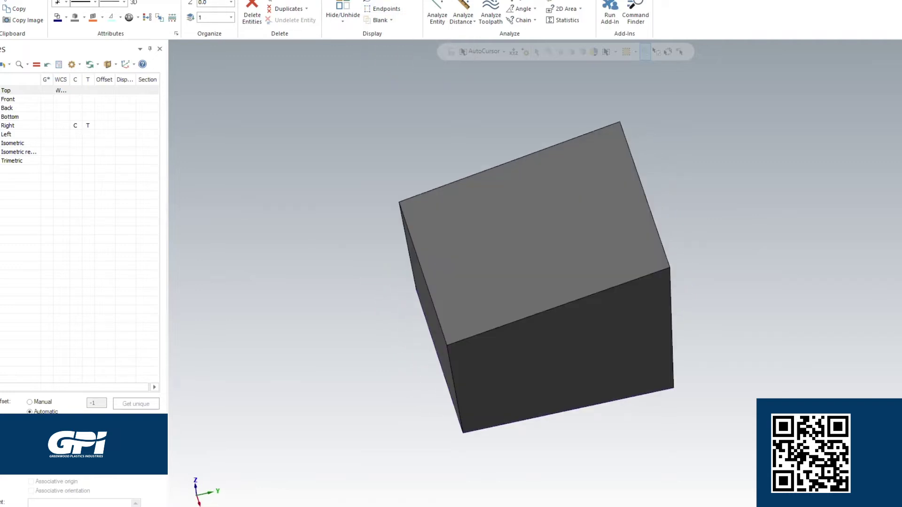
key(alt+s)
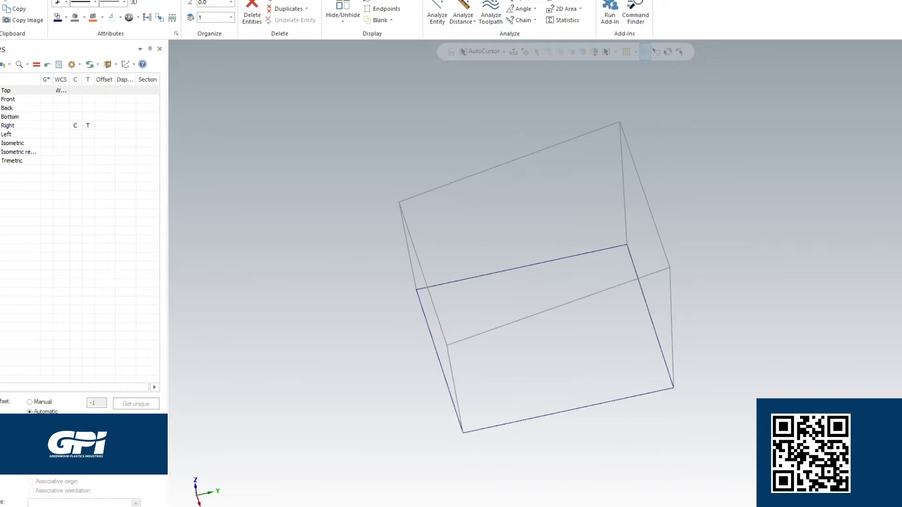
click(41, 0)
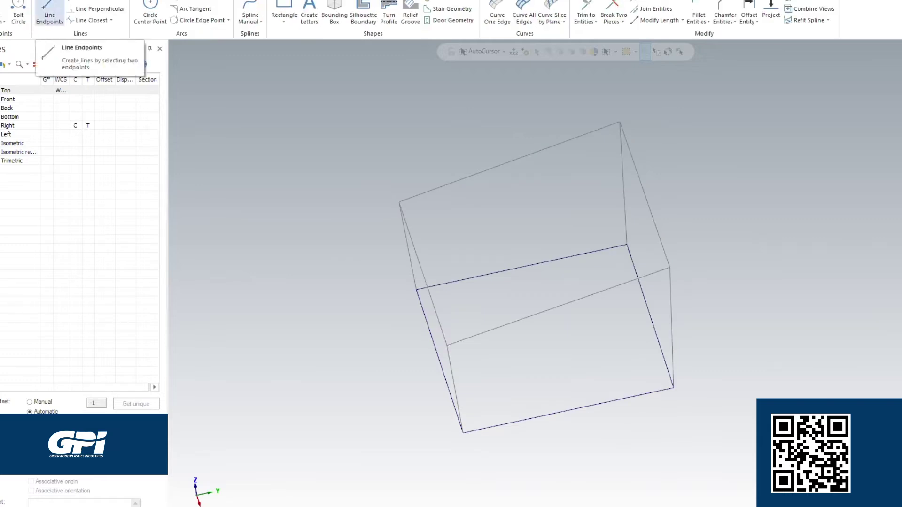
click(49, 16)
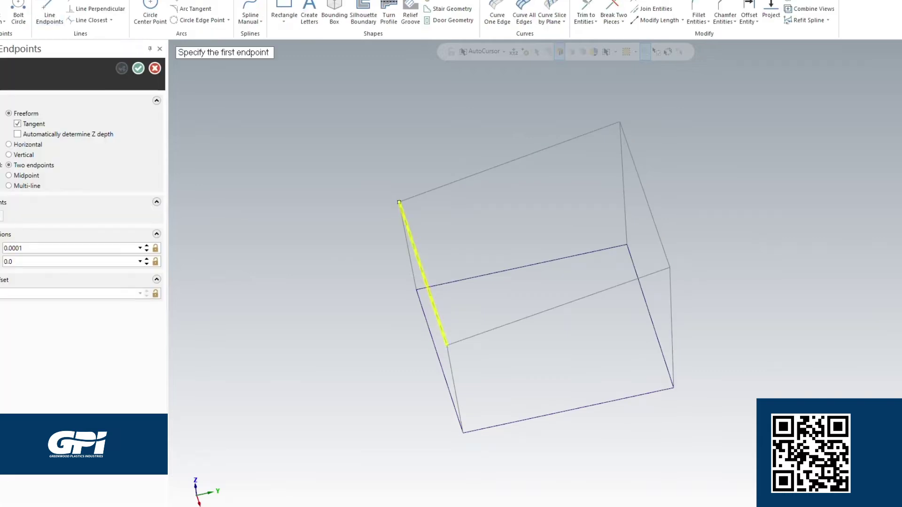
click(399, 202)
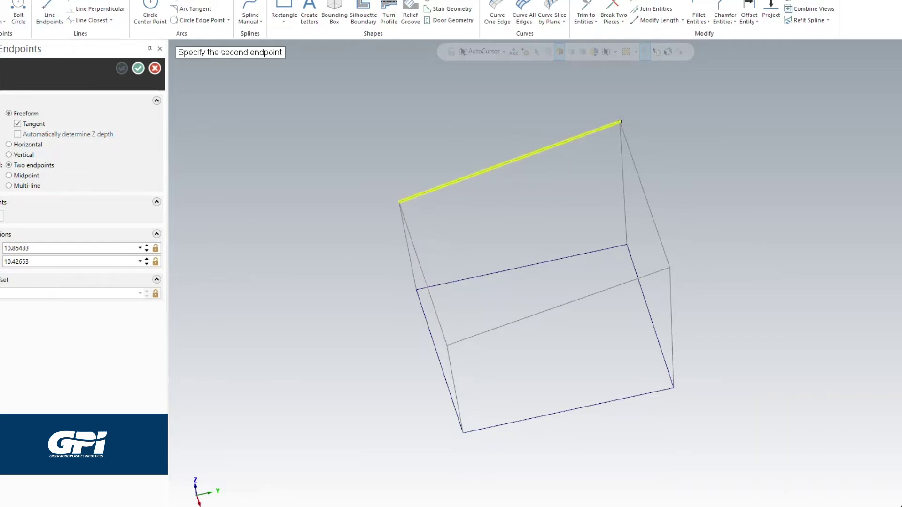
click(620, 122)
Step: Trace the other three edges of the sloped top face with endpoint lines
click(620, 122)
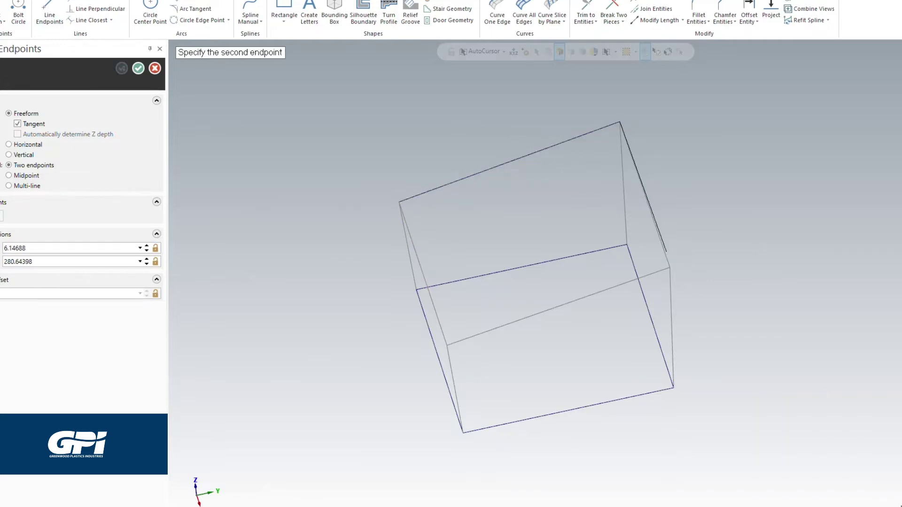
click(670, 268)
click(670, 268)
click(447, 346)
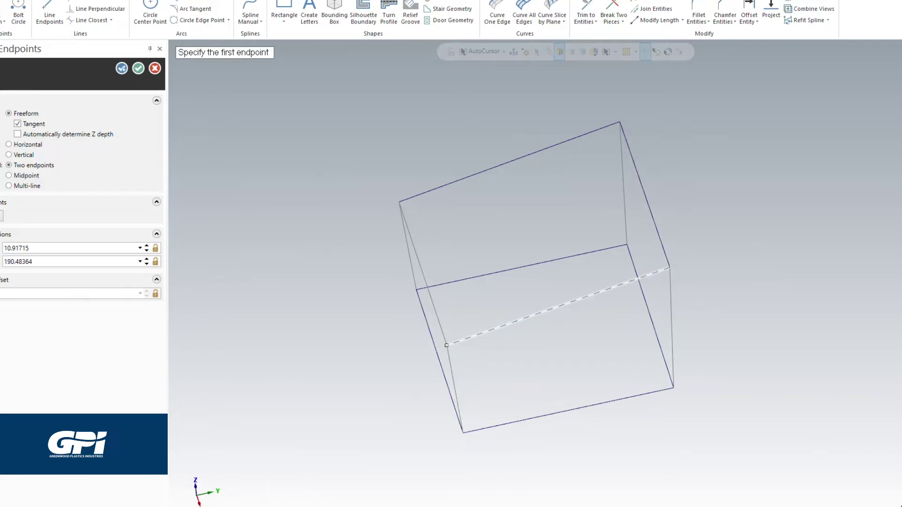
click(447, 345)
click(399, 202)
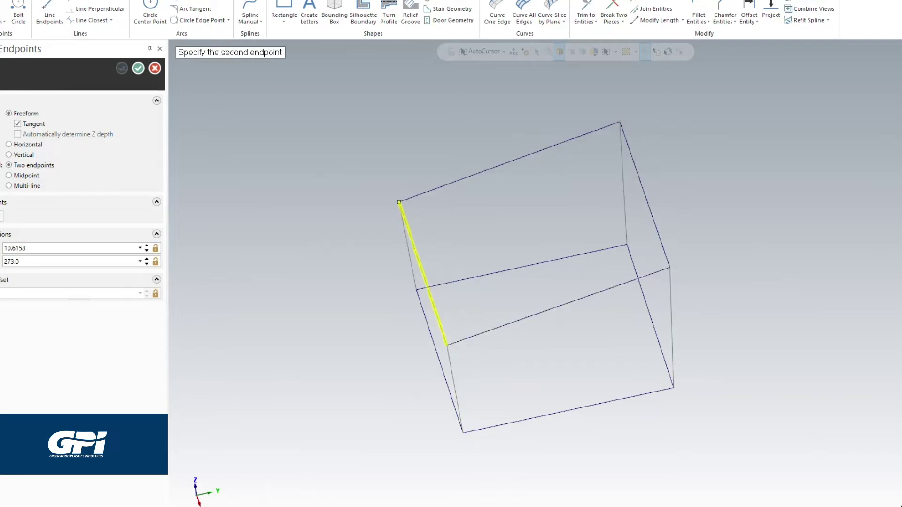
click(400, 202)
key(Escape)
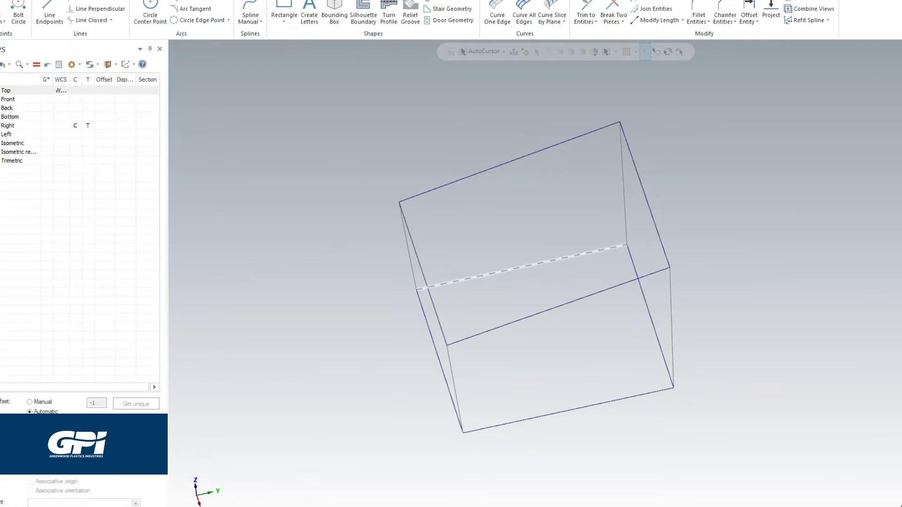
Step: Lengthen the four traced top-face lines at both ends so they overshoot the corners
click(657, 20)
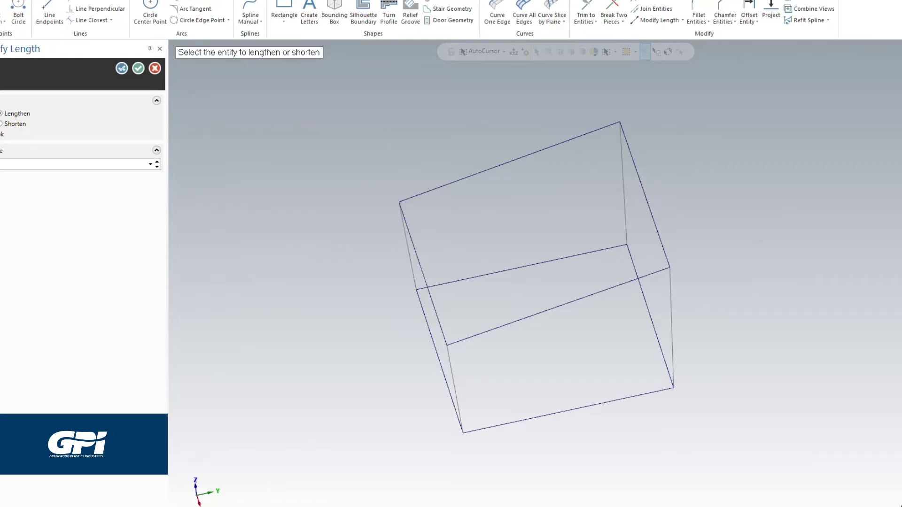
click(407, 228)
click(660, 236)
click(632, 157)
click(594, 131)
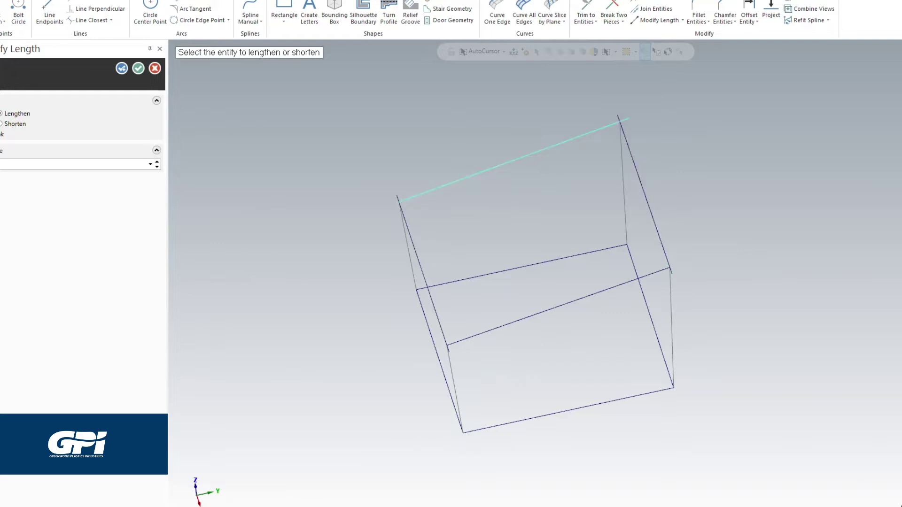
click(611, 288)
click(475, 336)
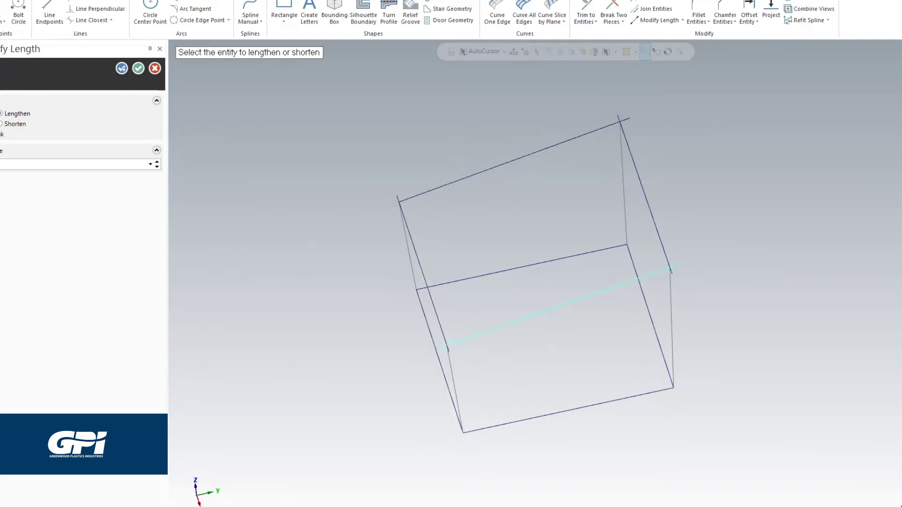
click(450, 184)
key(Return)
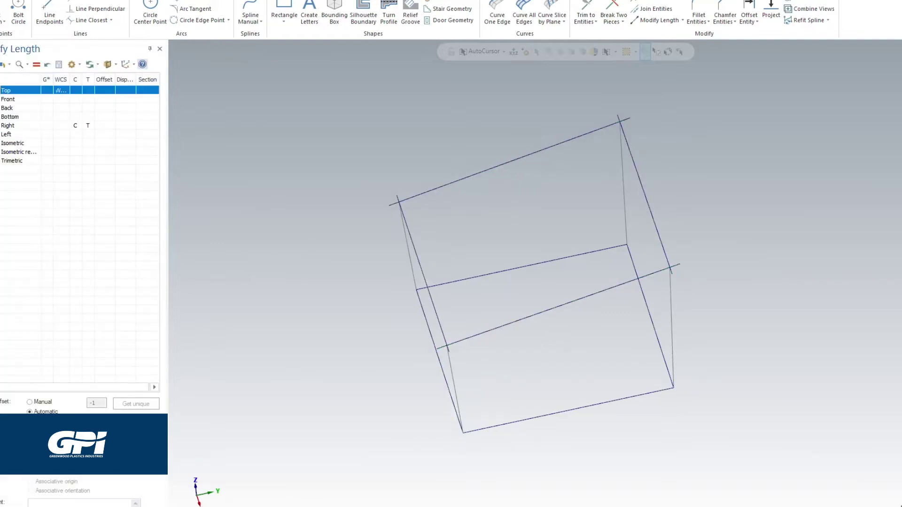
Step: Connect the overshooting line ends with four lines running outside and alongside each edge of the top face
click(49, 17)
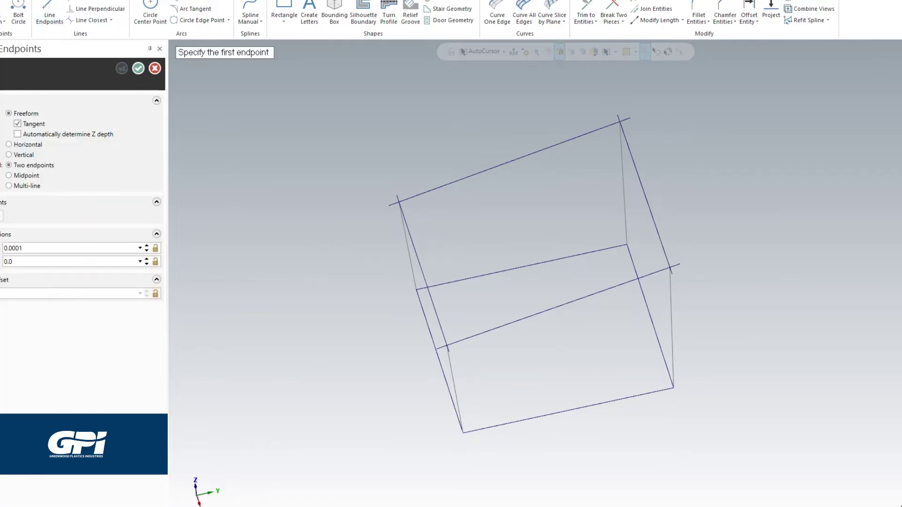
click(389, 206)
click(437, 349)
click(629, 118)
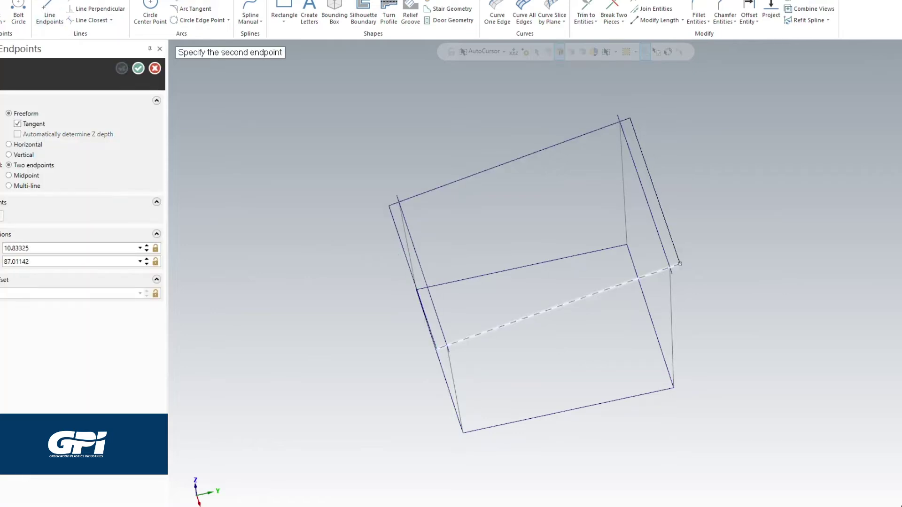
click(680, 263)
click(672, 274)
click(449, 351)
click(397, 195)
click(618, 115)
key(Escape)
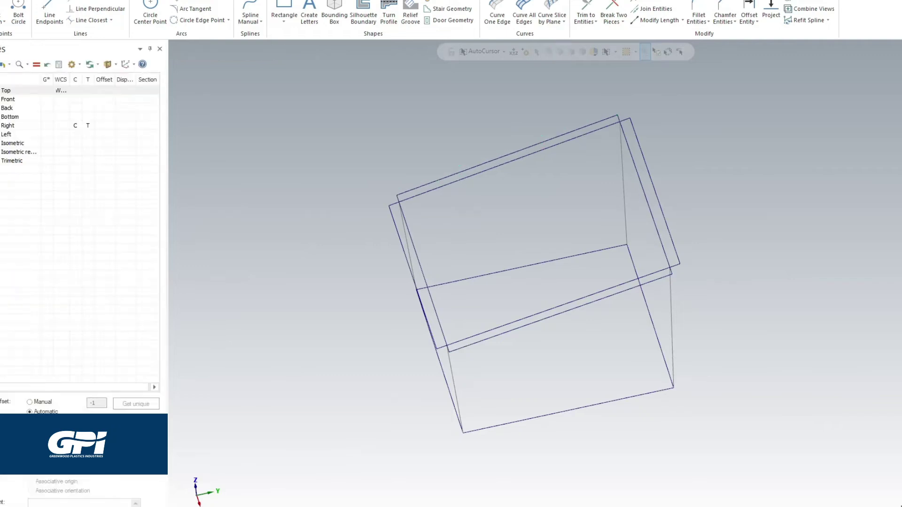
Step: Lengthen the four outer lines at both ends so they meet as a larger rectangle around the top face
click(659, 20)
click(610, 118)
click(633, 126)
click(678, 257)
click(666, 277)
click(455, 349)
click(435, 343)
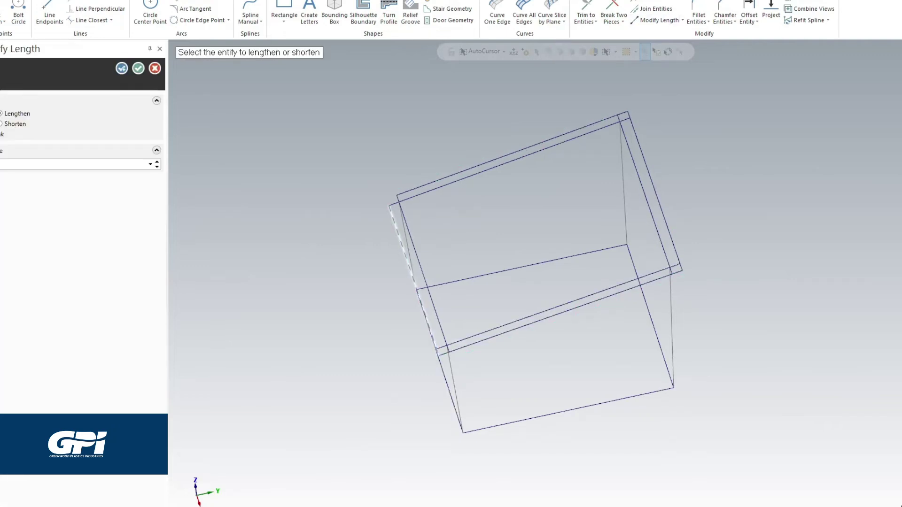
click(394, 221)
click(408, 191)
key(Escape)
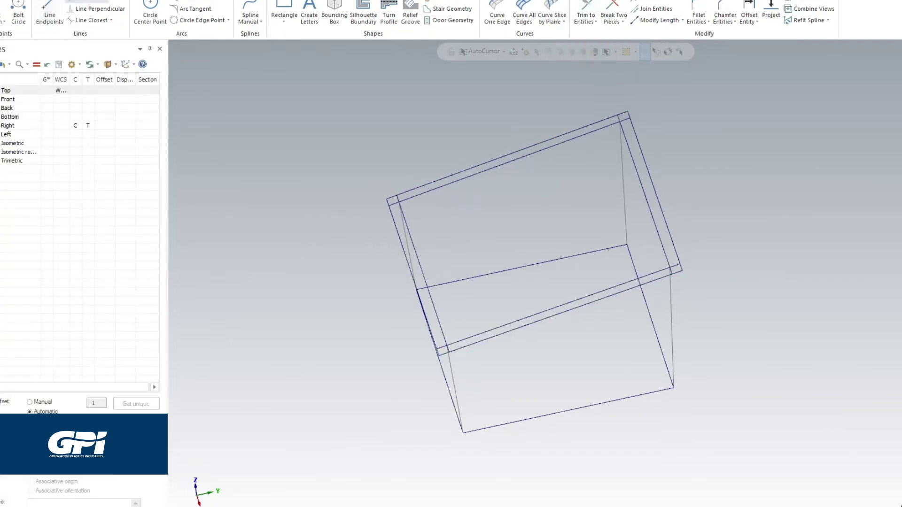
Step: Lengthen two opposite inner lines at both ends so they extend past the outer rectangle
click(659, 20)
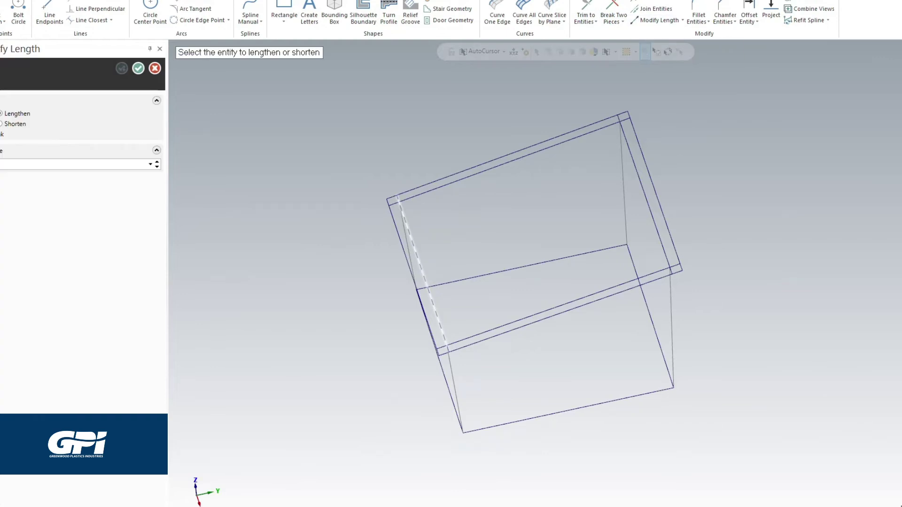
click(407, 226)
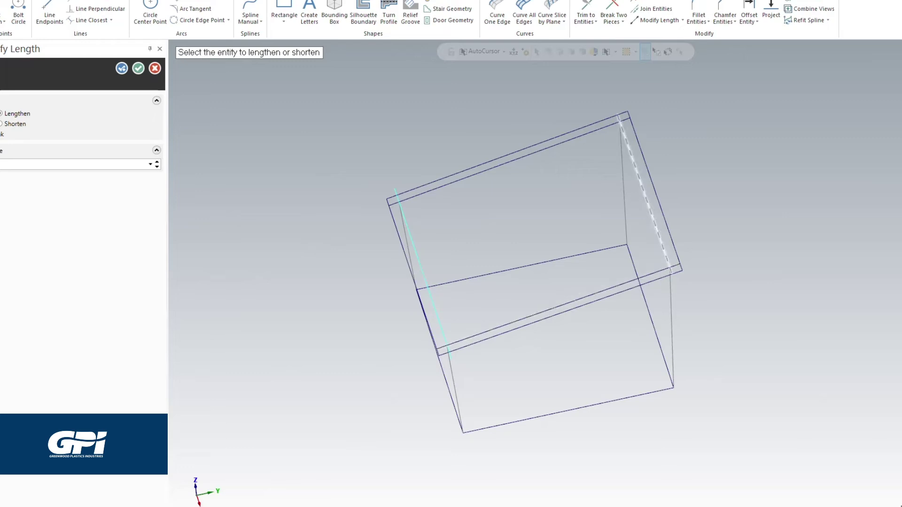
click(661, 244)
click(628, 144)
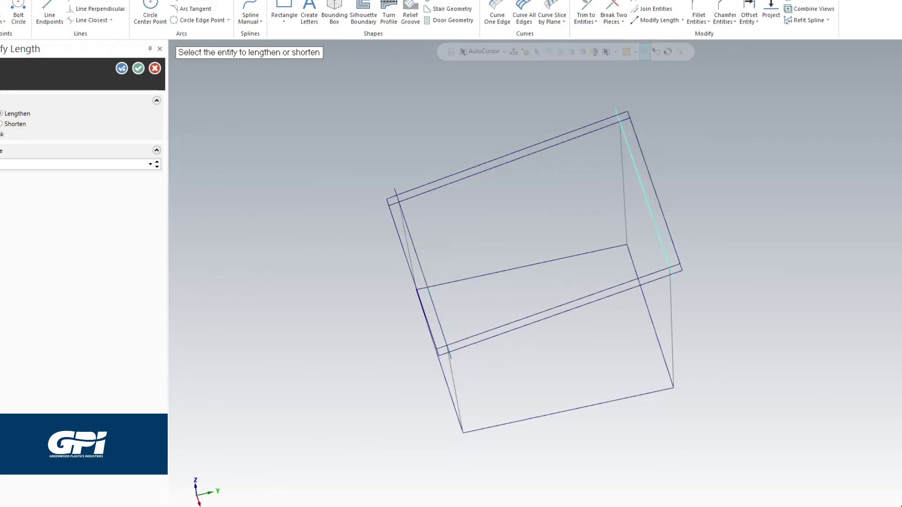
click(138, 68)
Step: Join the ends of the two extended inner lines with one line outside each opposite side of the outer rectangle
click(49, 14)
click(395, 189)
click(615, 109)
click(674, 281)
click(451, 359)
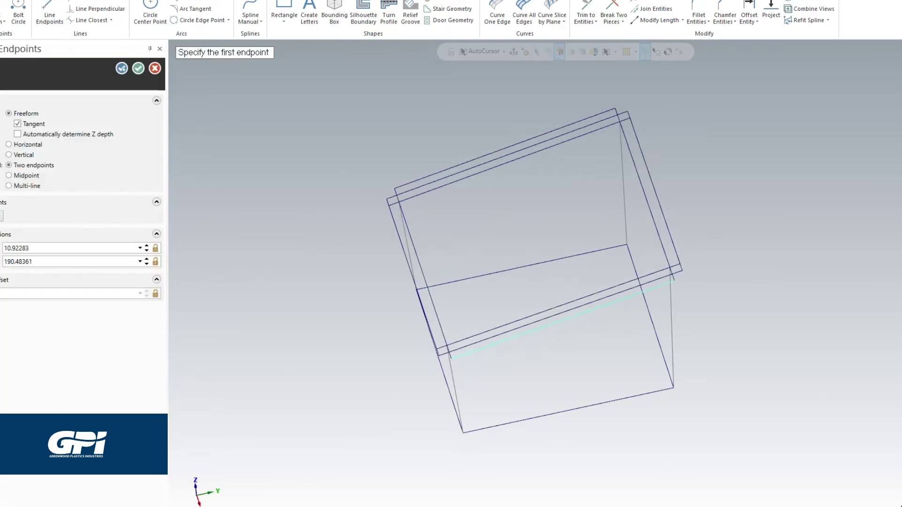
click(138, 68)
Step: Trim the overhanging inner lines against each other back to the four corners of the top face
click(586, 7)
click(414, 248)
click(423, 194)
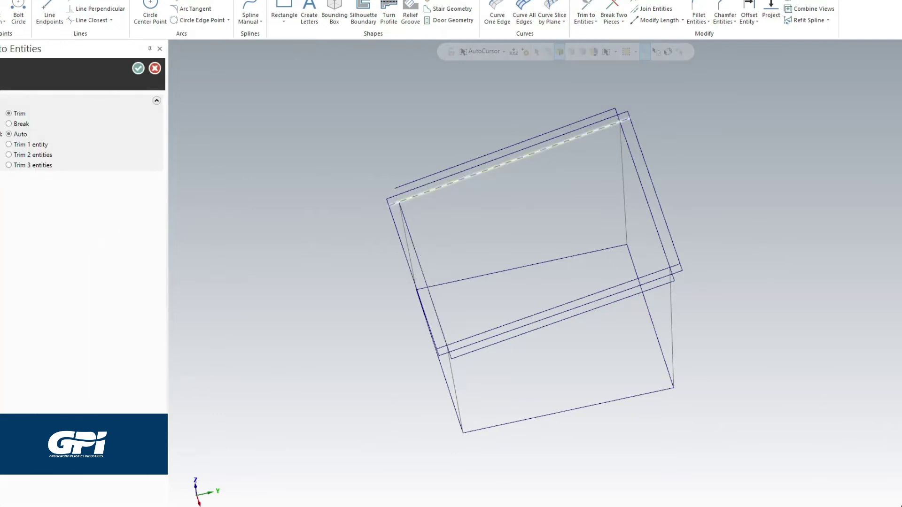
click(458, 180)
click(633, 158)
double_click(599, 130)
click(662, 244)
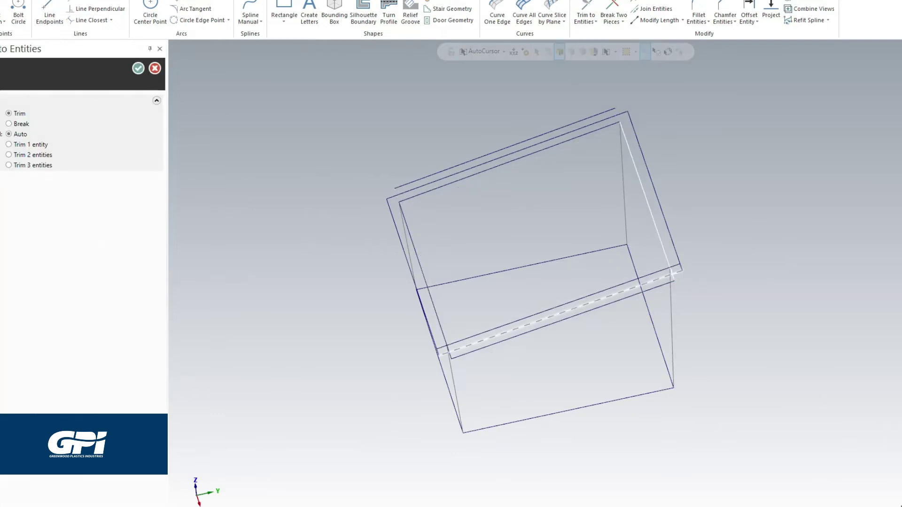
double_click(632, 280)
click(517, 321)
double_click(431, 298)
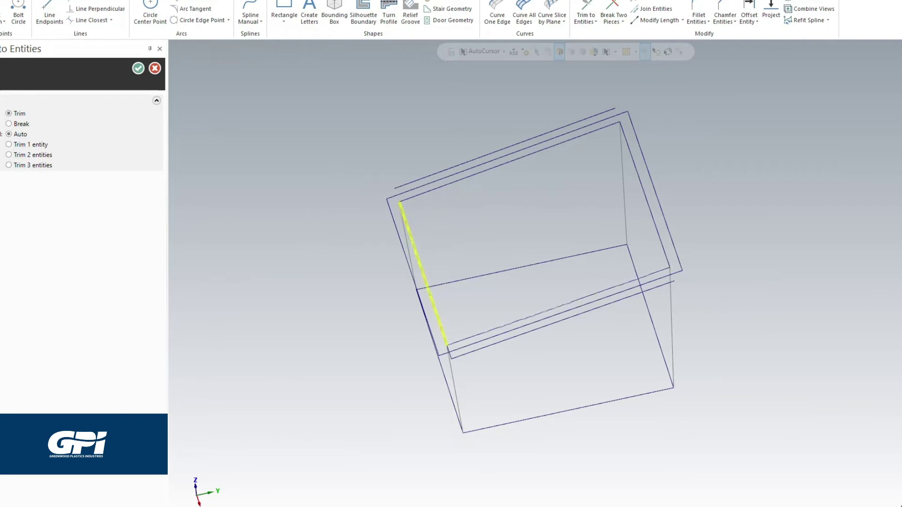
middle_drag(554, 249, 560, 295)
click(138, 68)
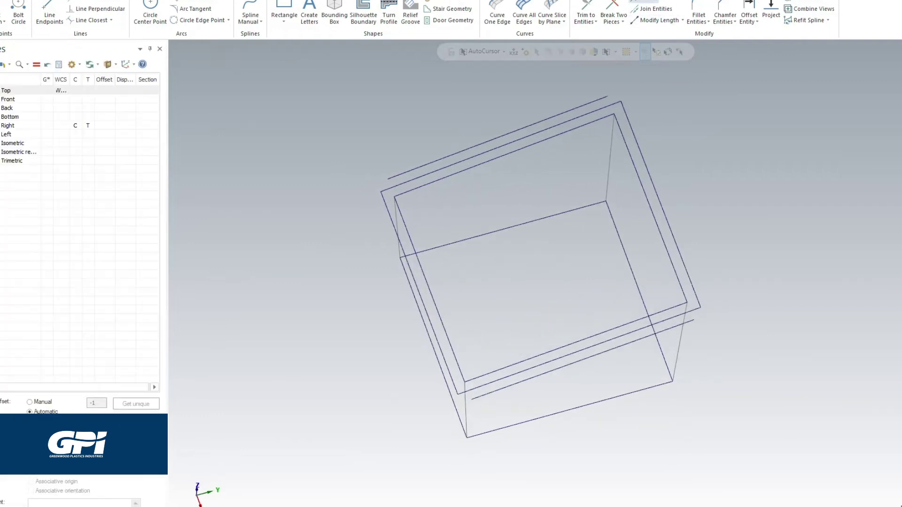
Step: Shorten the two outermost loose lines at both ends with Modify Length
click(657, 20)
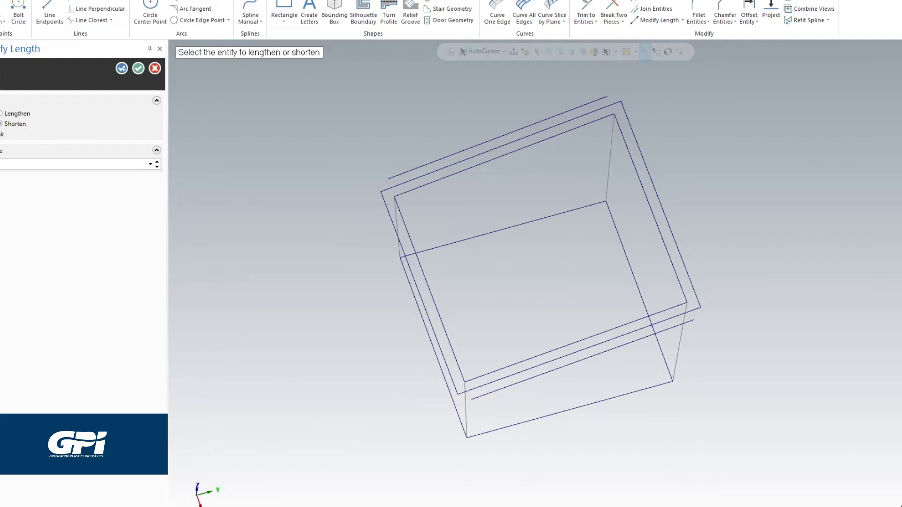
click(561, 114)
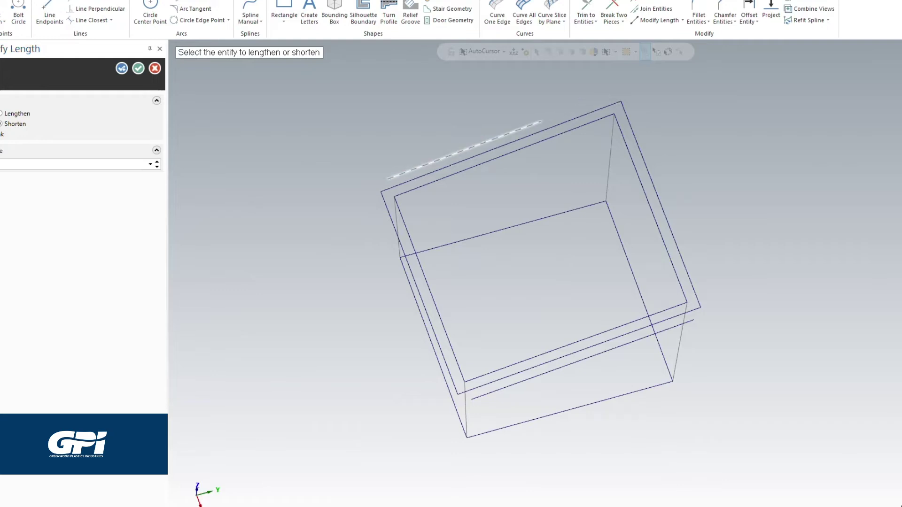
click(427, 164)
click(652, 335)
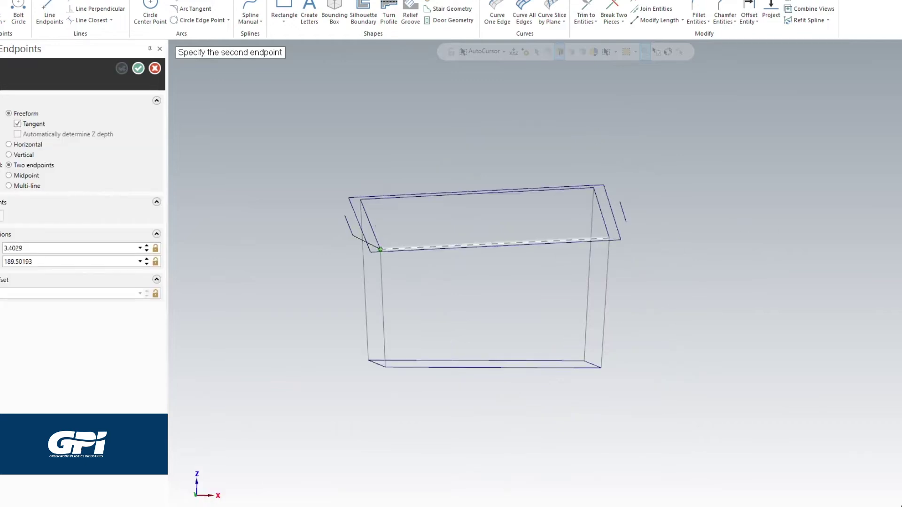
Step: Connect both ends of each shortened outer line to the nearest corners of the top face with four endpoint lines
click(380, 249)
mouse_move(566, 282)
middle_down()
mouse_move(566, 329)
mouse_move(566, 290)
middle_up()
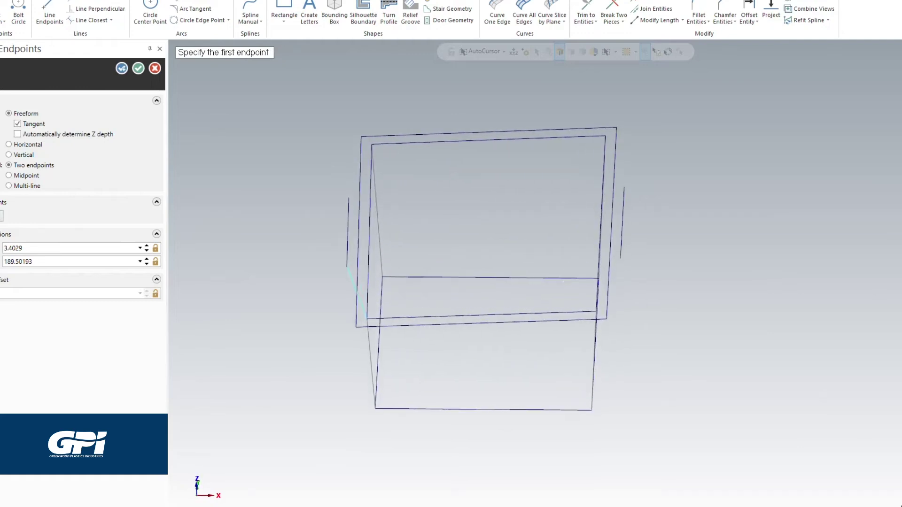
click(348, 195)
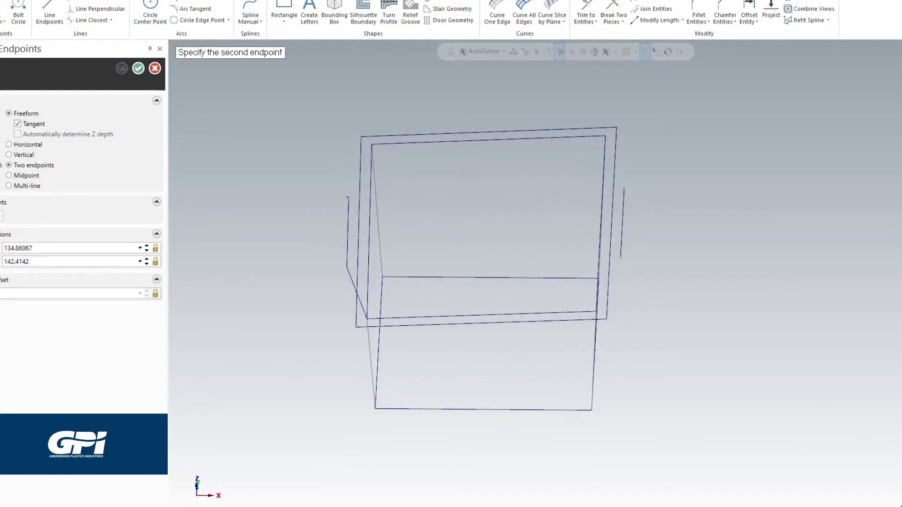
click(371, 145)
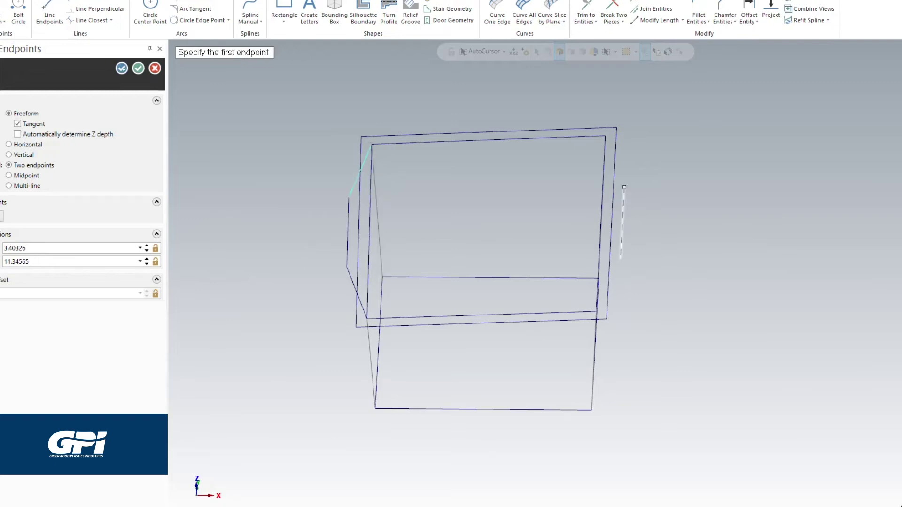
click(624, 188)
click(605, 136)
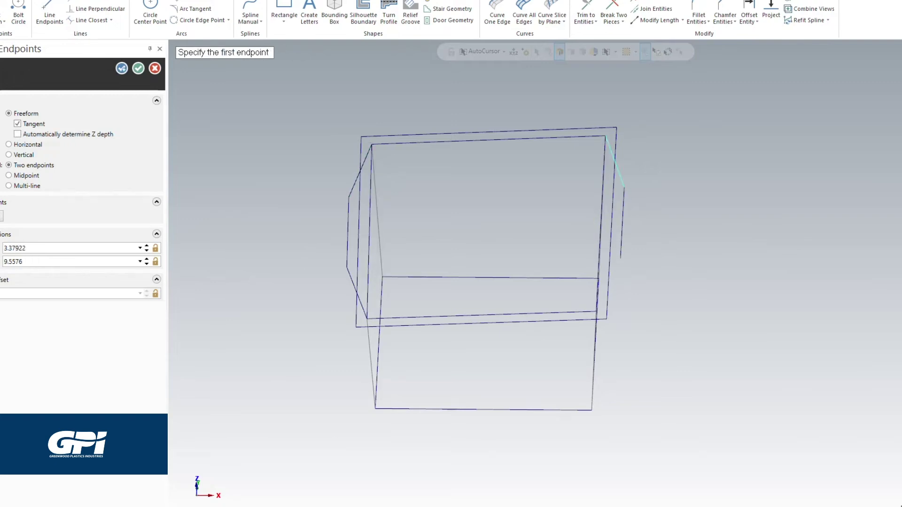
click(620, 258)
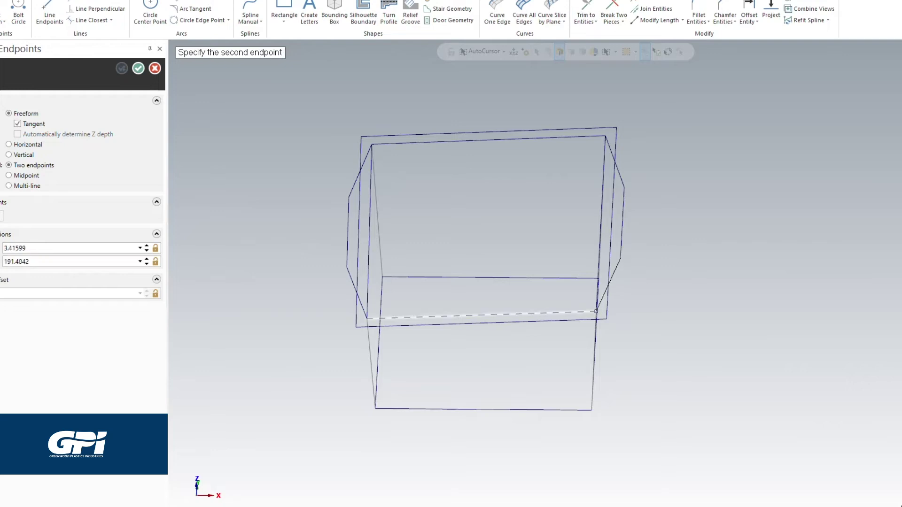
click(597, 312)
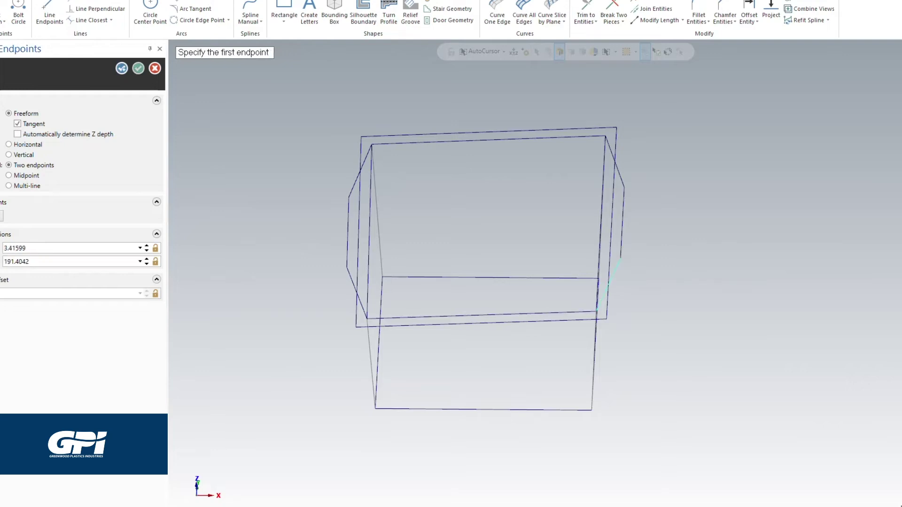
Step: Trim the four angled tab lines back to the sides of the outer rectangle
key(Escape)
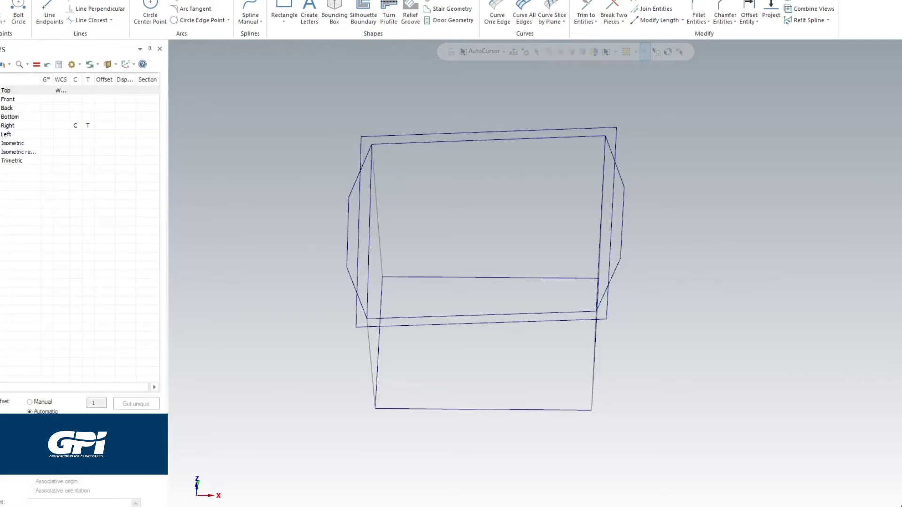
click(586, 13)
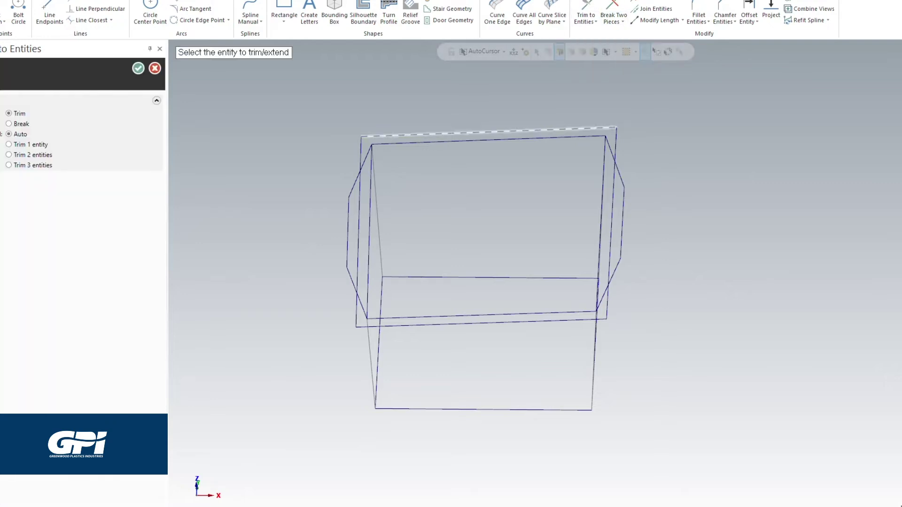
click(360, 171)
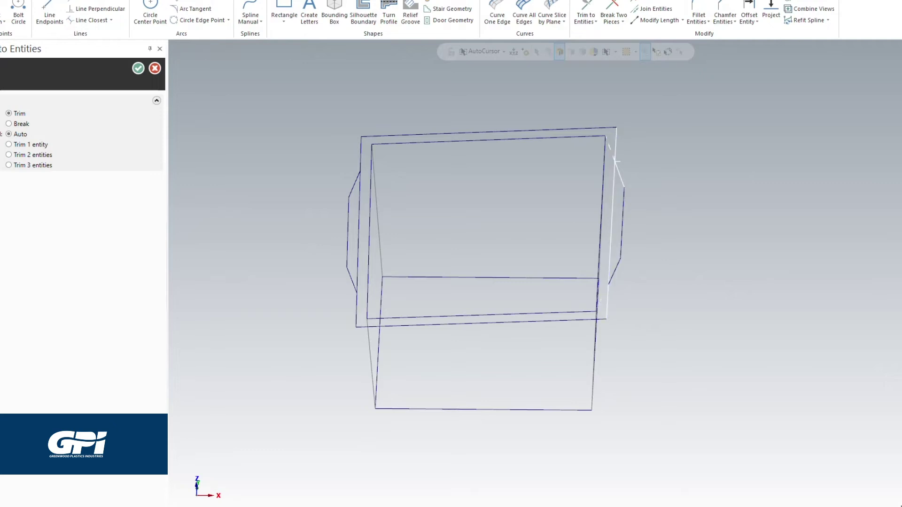
click(138, 68)
Step: Break the outer rectangle's two sides at the tab lines and remove the segments between them to form one continuous tabbed outline
click(614, 20)
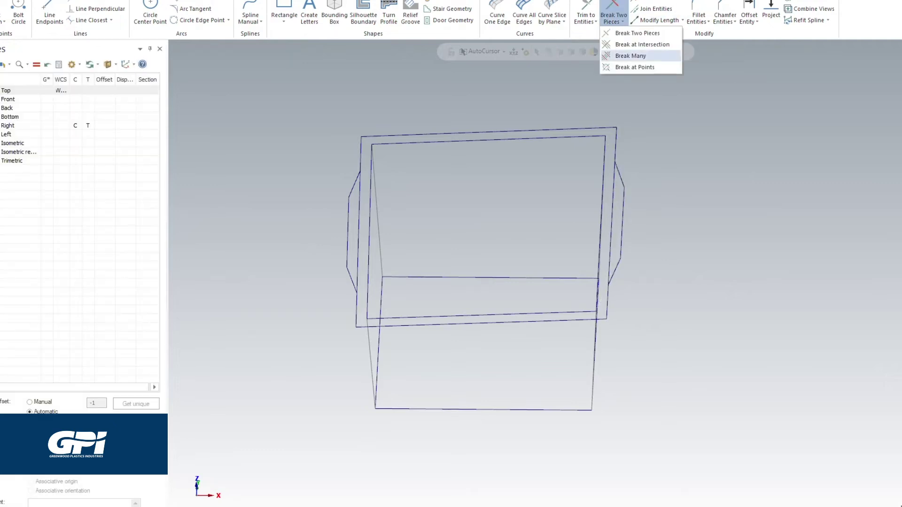
click(642, 33)
click(360, 176)
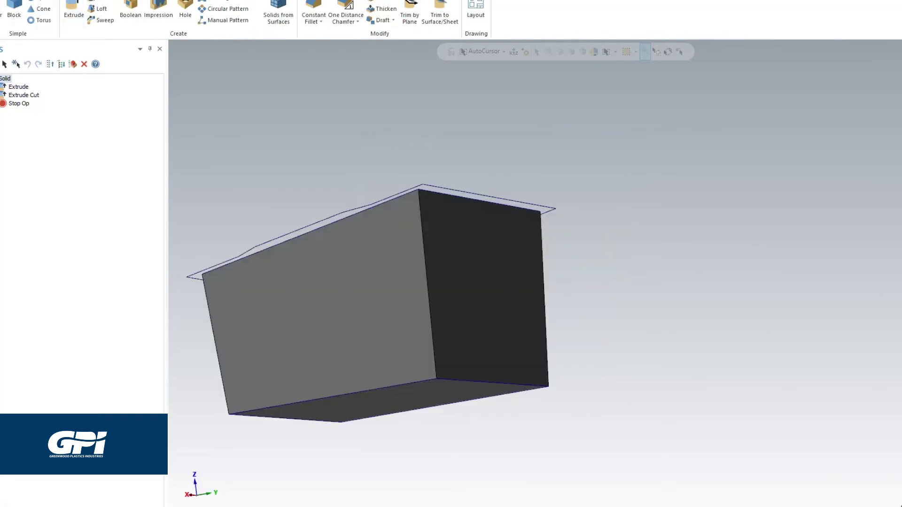
Step: Apply a constant radius fillet to the block's four upright corner edges and its bottom face
middle_drag(351, 236, 354, 301)
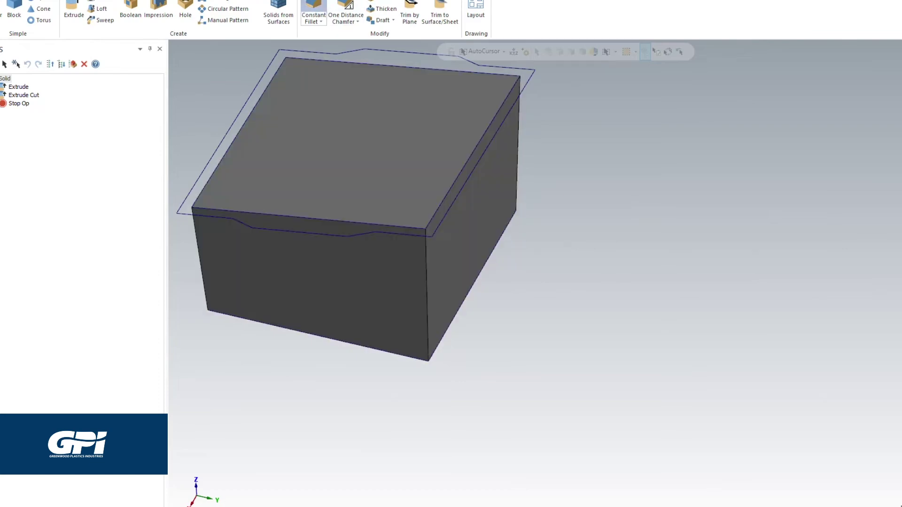
click(313, 7)
click(427, 291)
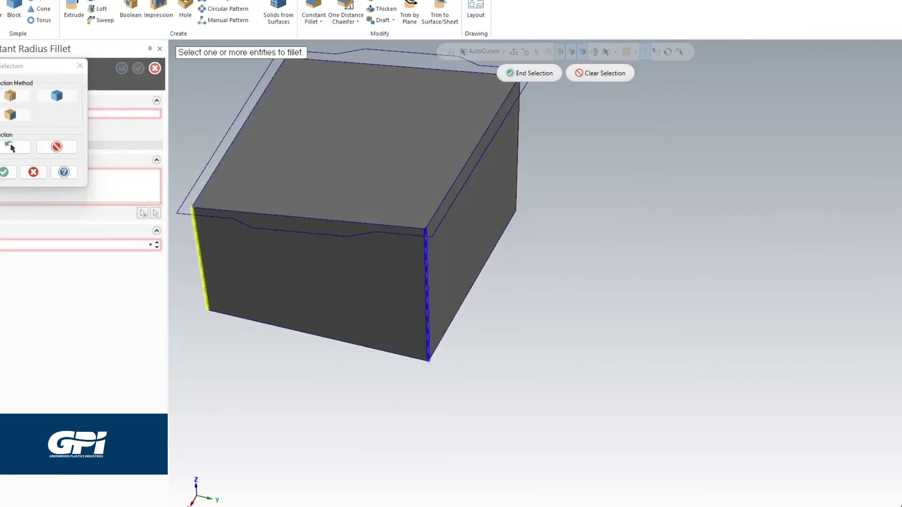
click(200, 261)
middle_drag(566, 282, 493, 226)
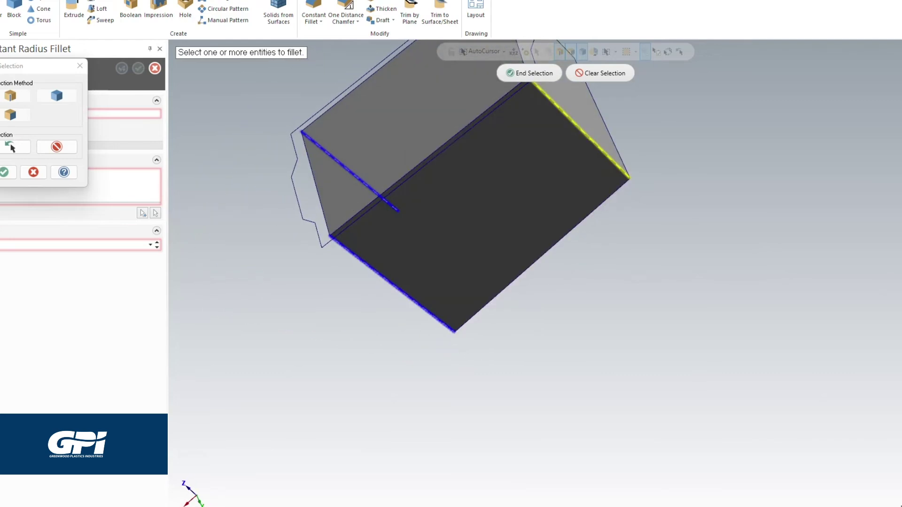
middle_drag(581, 136, 563, 319)
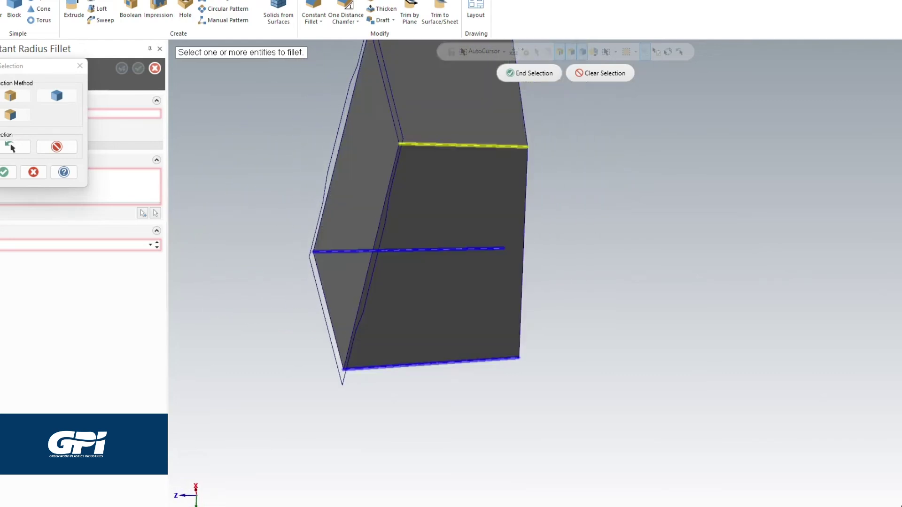
middle_drag(565, 281, 625, 300)
click(566, 282)
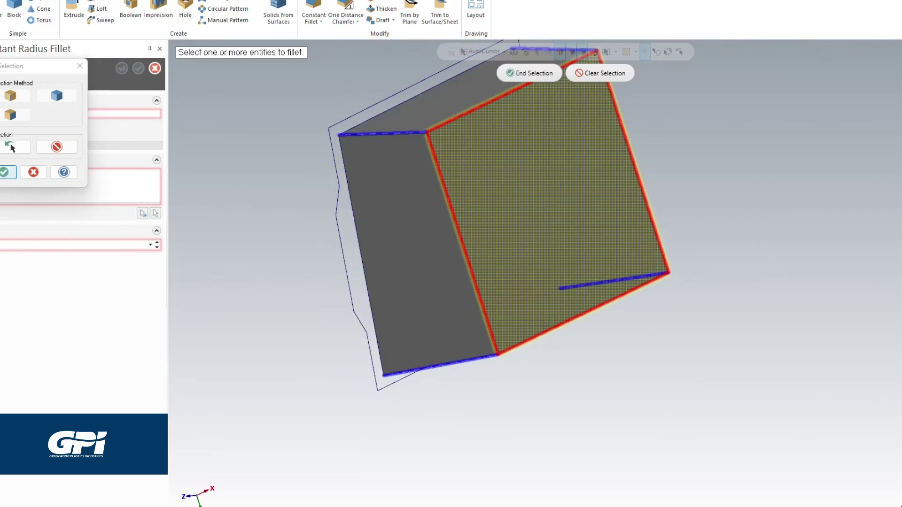
click(5, 172)
key(Return)
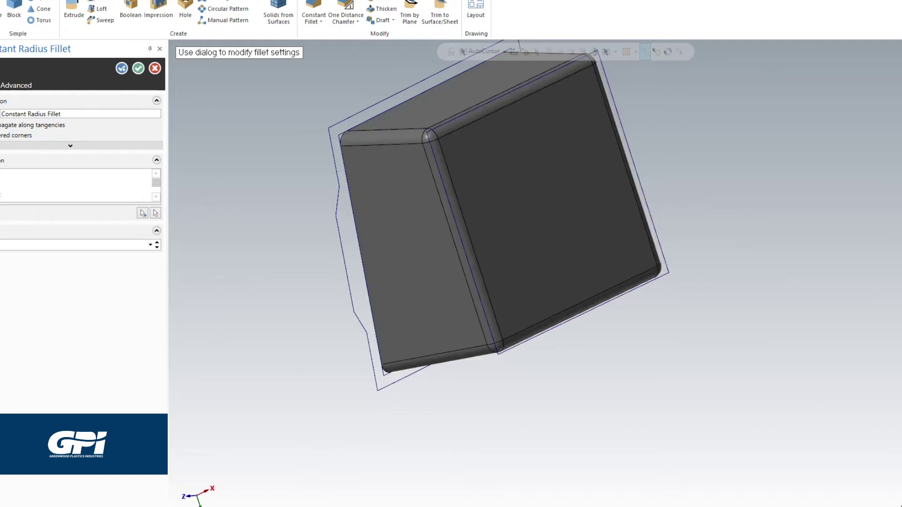
middle_drag(479, 226, 563, 160)
key(Return)
Step: Fillet two adjacent corners of the inner wireframe rectangle around the top face to follow the rounded solid
middle_drag(498, 323, 477, 343)
scroll(601, 253, up, 3)
click(47, 0)
click(698, 11)
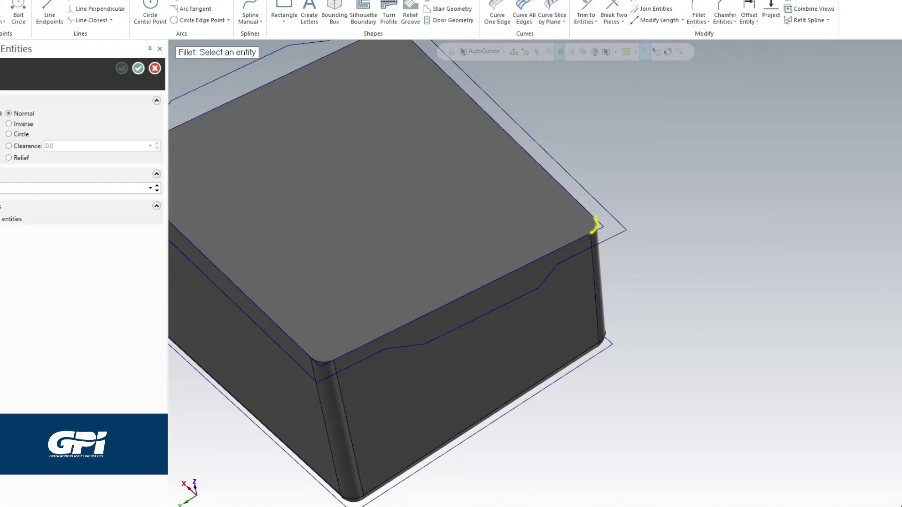
click(593, 238)
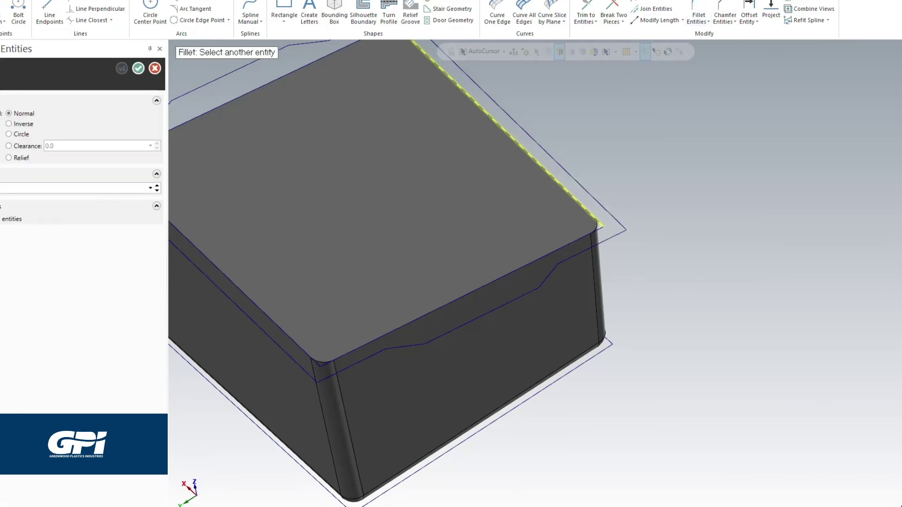
scroll(452, 221, down, 2)
scroll(391, 68, up, 4)
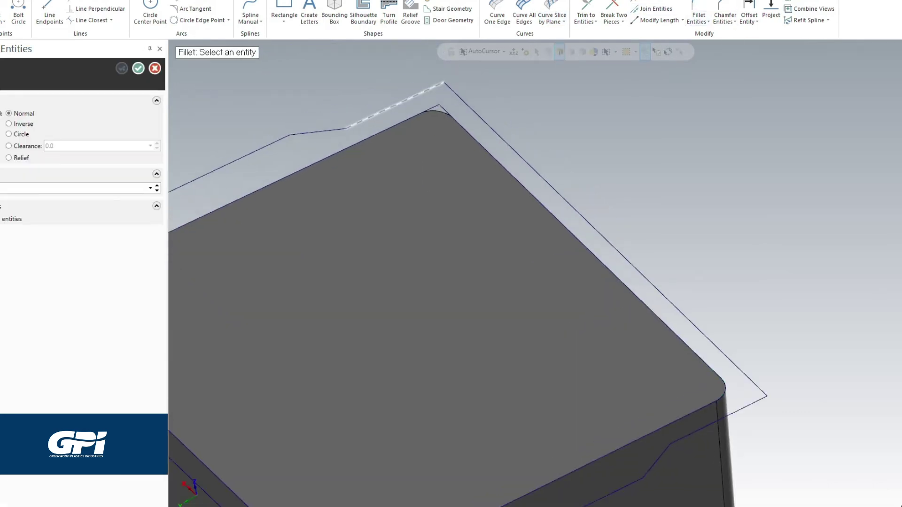
click(406, 120)
click(463, 127)
scroll(311, 196, down, 3)
Step: Fillet the remaining two corners of the inner wireframe rectangle around the top face
scroll(256, 256, up, 4)
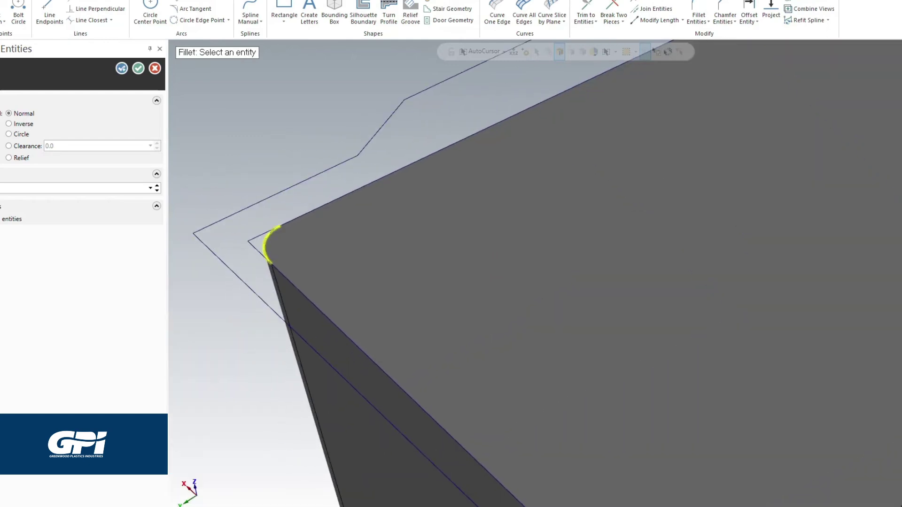
click(291, 221)
click(281, 267)
scroll(242, 278, down, 4)
click(122, 68)
scroll(392, 405, up, 5)
click(451, 404)
click(357, 390)
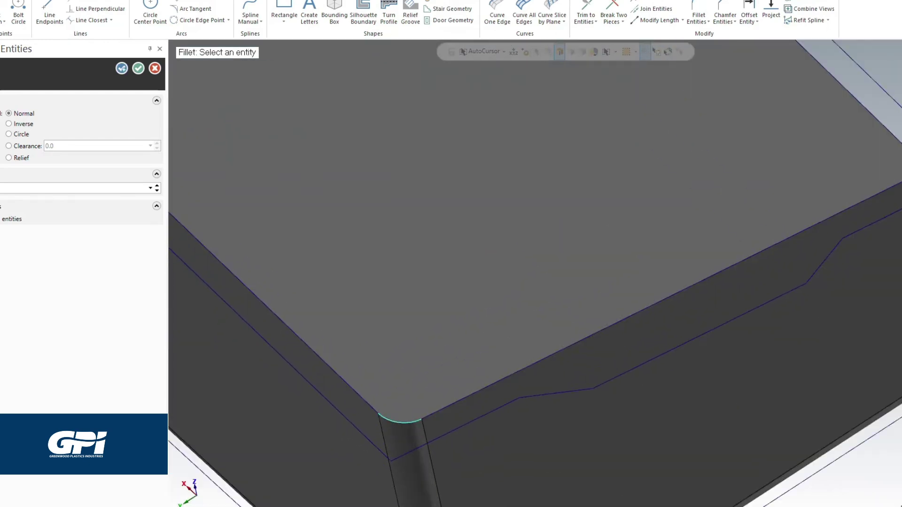
click(138, 68)
Step: Fillet the four outer corners of the tabbed outline with Fillet Entities
scroll(413, 376, down, 4)
click(699, 13)
click(443, 87)
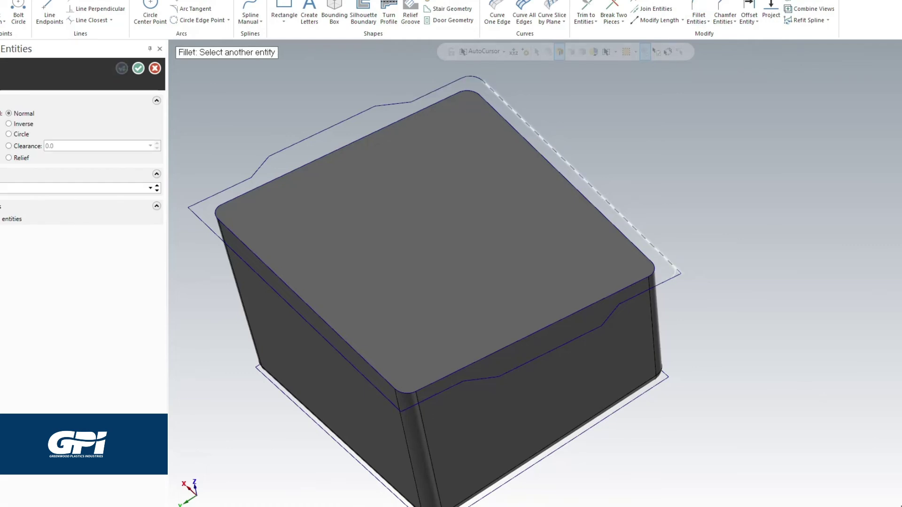
click(428, 399)
click(376, 389)
click(218, 194)
click(218, 236)
click(138, 68)
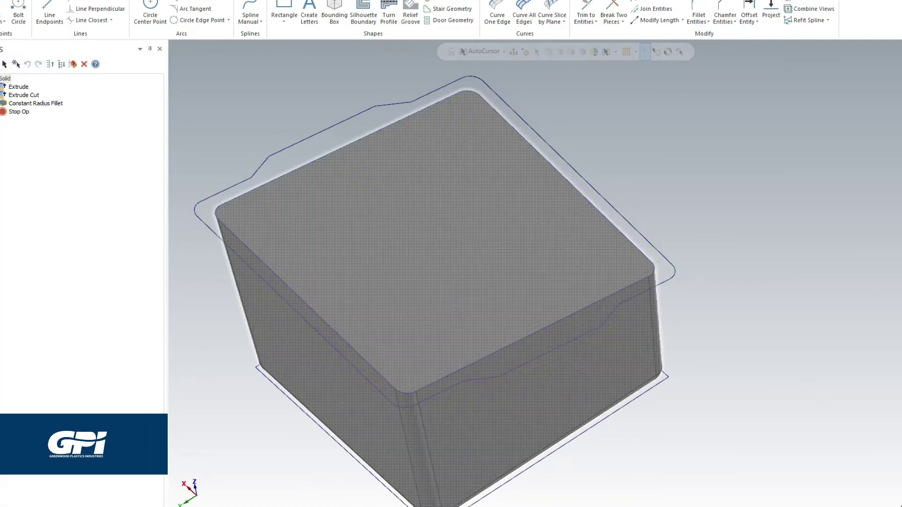
Step: Fillet the angled corners of the tabs on both sides of the outer outline
click(699, 14)
scroll(618, 305, up, 3)
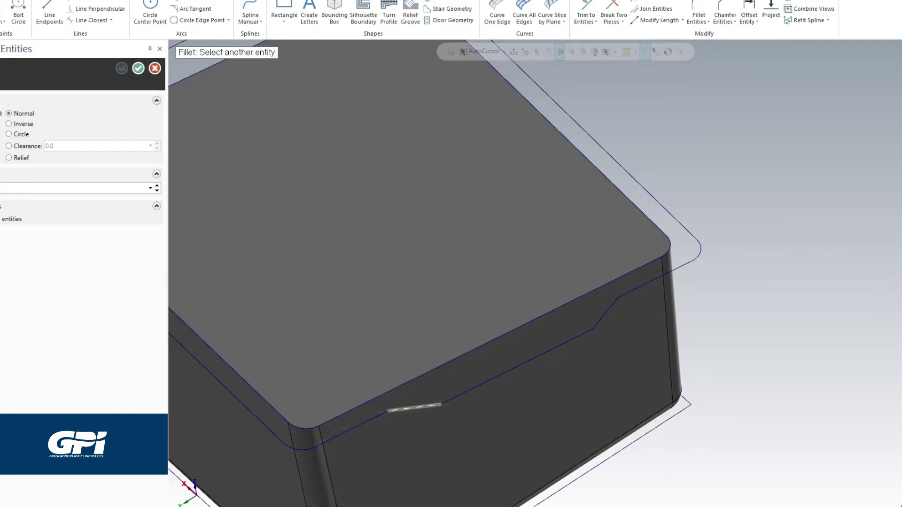
click(581, 336)
click(603, 316)
scroll(607, 314, down, 4)
scroll(495, 178, up, 5)
click(494, 177)
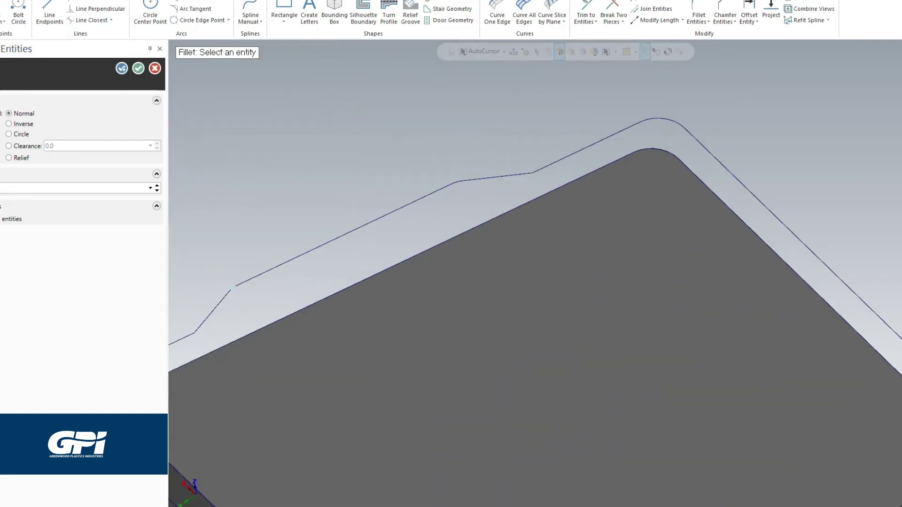
click(138, 68)
scroll(577, 191, down, 5)
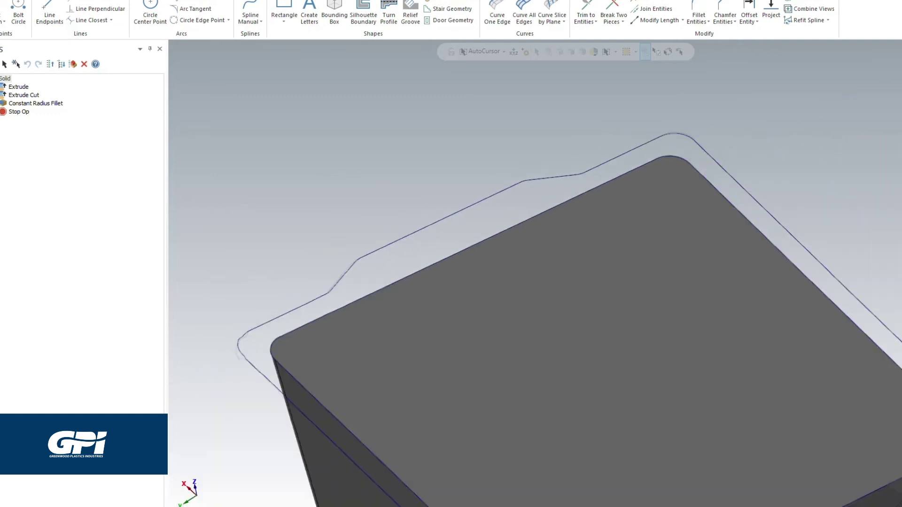
Step: Shell the filleted block in Direction 1 with a thickness of 0.1, leaving the sloped top face open
middle_drag(566, 282, 577, 329)
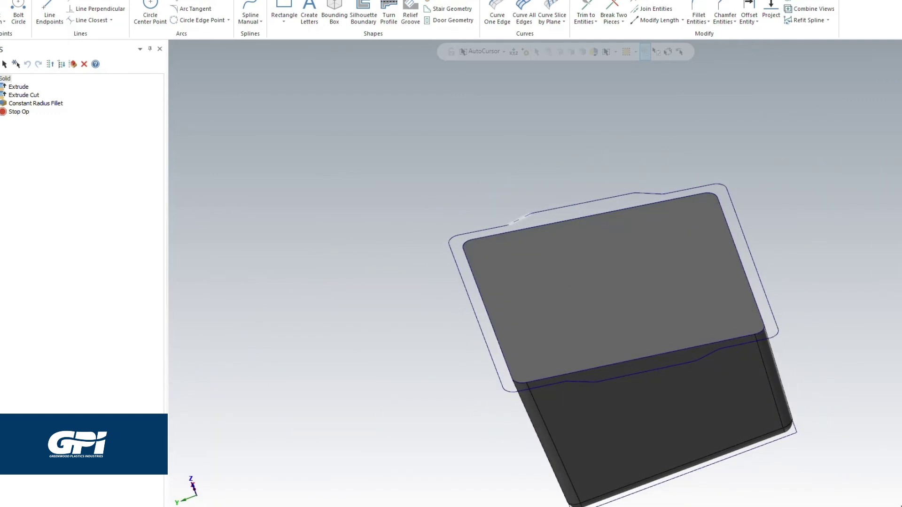
middle_drag(520, 219, 477, 183)
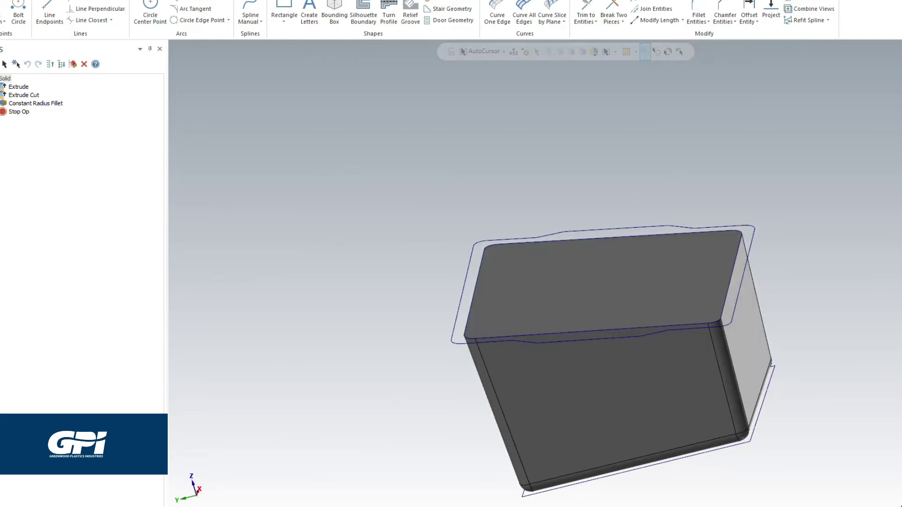
click(115, 0)
click(379, 2)
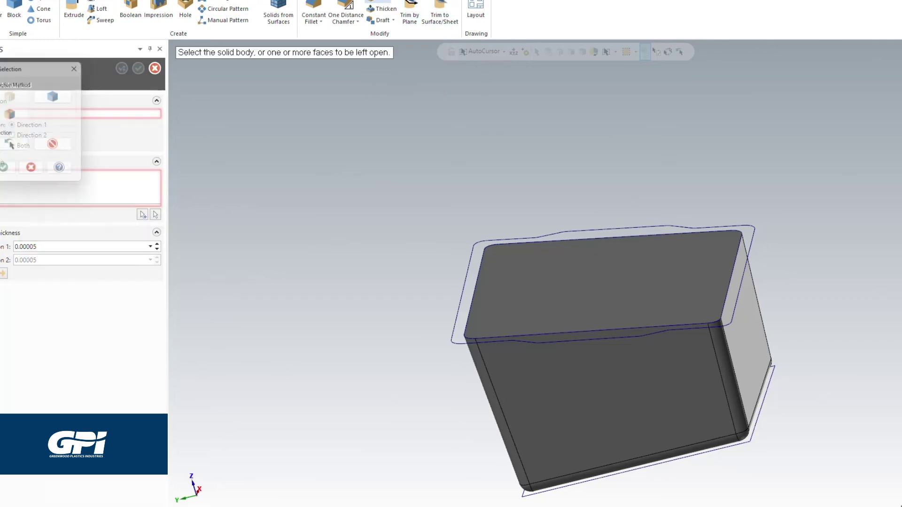
click(604, 285)
click(4, 172)
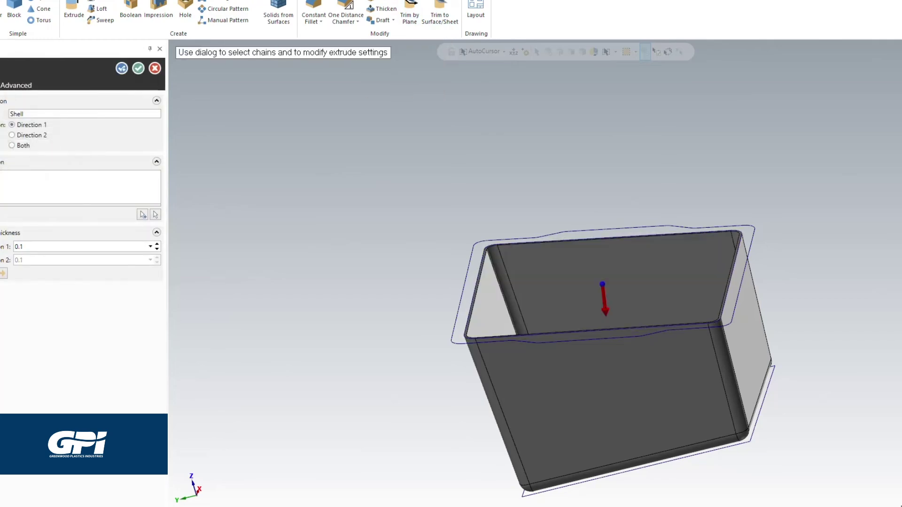
mouse_move(540, 291)
middle_down()
mouse_move(542, 357)
mouse_move(540, 245)
middle_up()
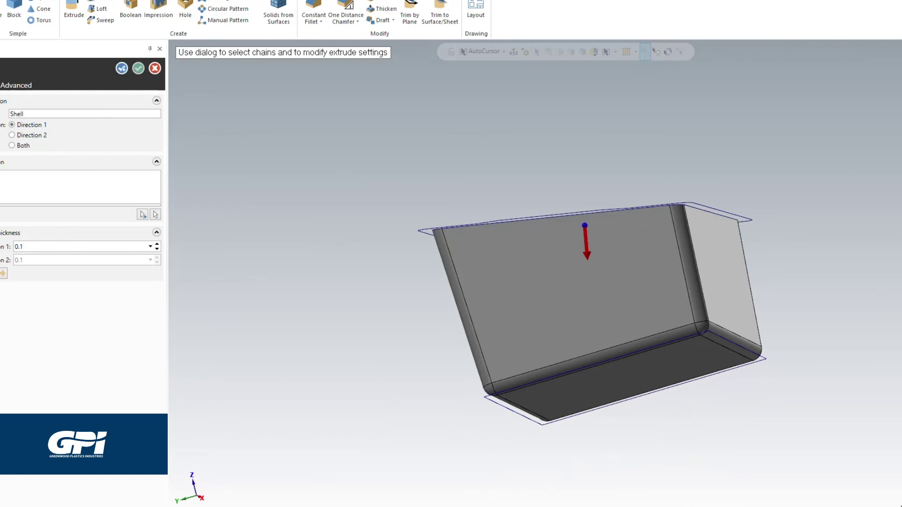
click(138, 68)
Step: Start a solid extrusion and chain the tabbed outer outline and the rounded inner rectangle as its profiles
click(73, 11)
middle_drag(565, 282, 550, 339)
click(463, 171)
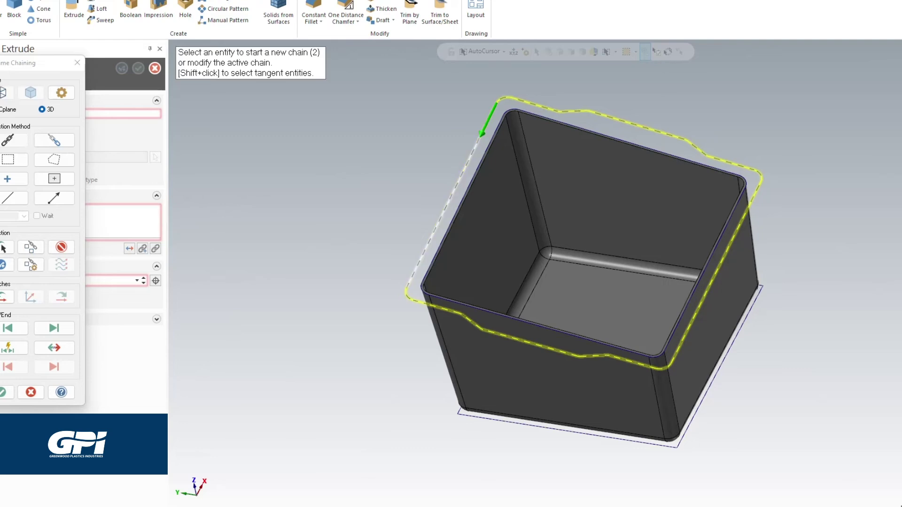
click(430, 268)
key(Return)
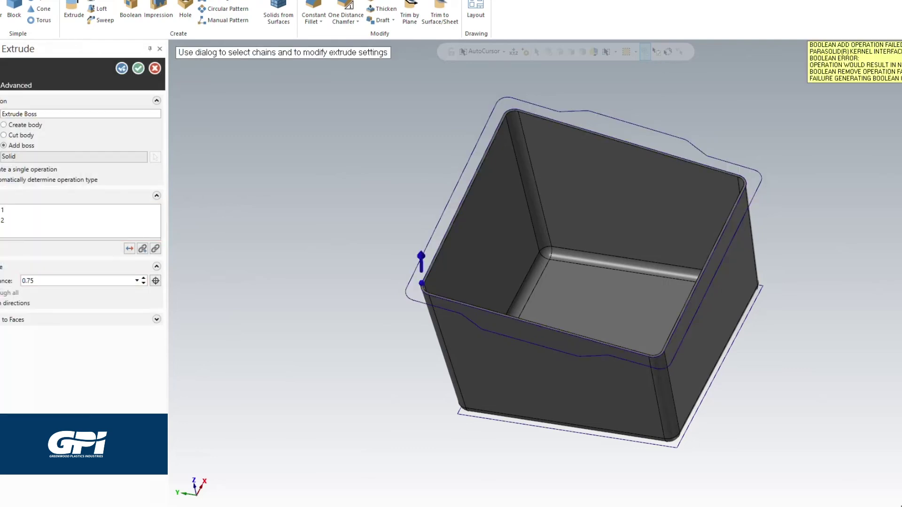
Step: Create the rim as a new body extruded 0.75 in downward from the two chained outlines
click(4, 125)
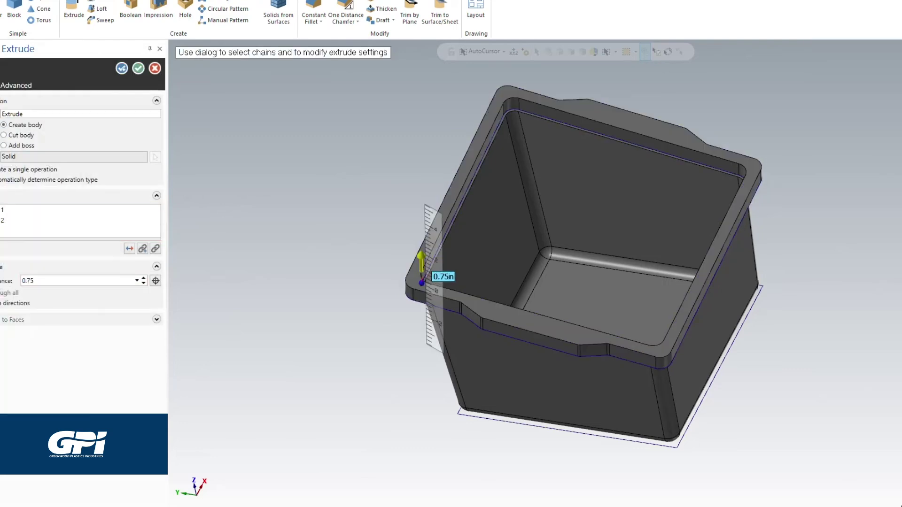
click(422, 258)
click(423, 311)
text(0.75)
middle_drag(563, 306, 723, 305)
scroll(658, 264, up, 2)
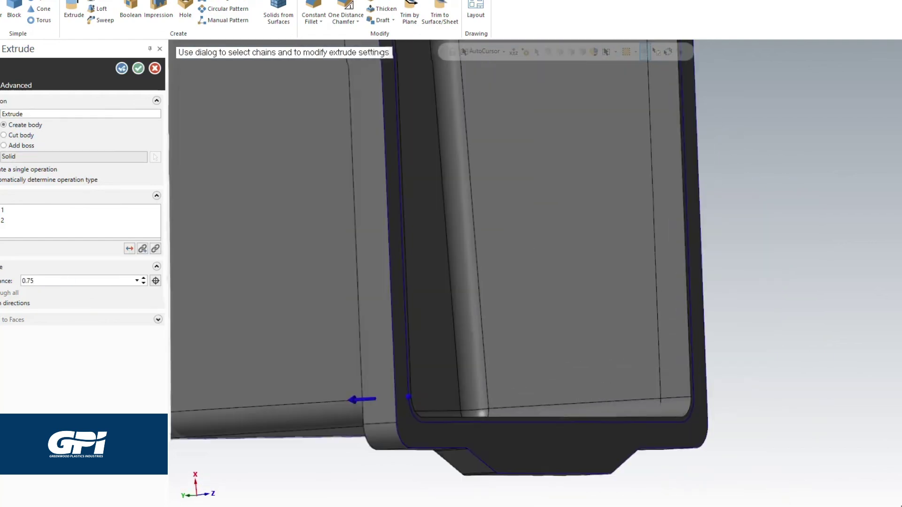
middle_drag(658, 263, 555, 300)
scroll(508, 292, down, 3)
click(138, 68)
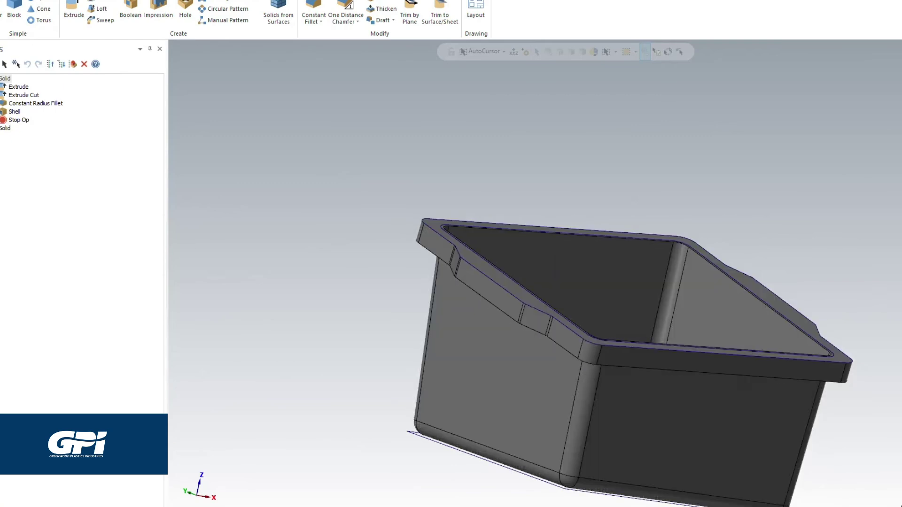
Step: Shell the rim body in Direction 1 with a thickness of 0.1, leaving its underside face open
middle_drag(579, 348, 585, 259)
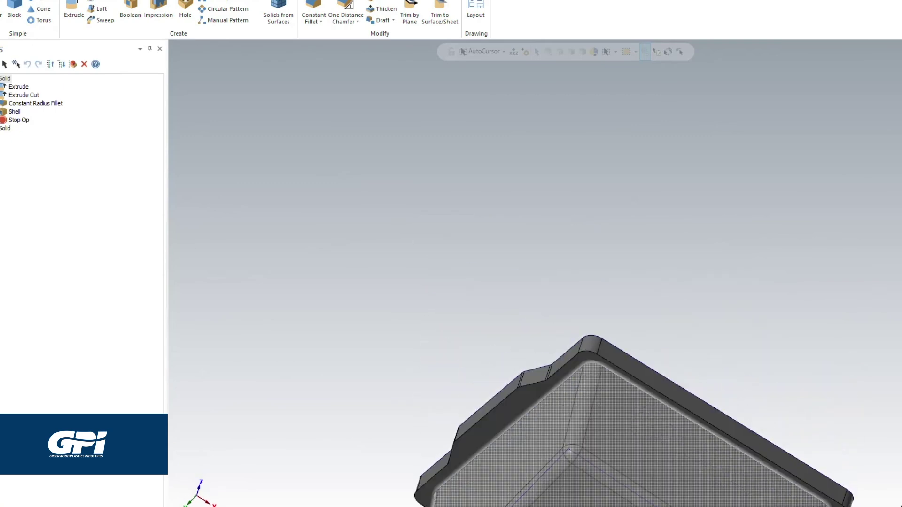
click(380, 1)
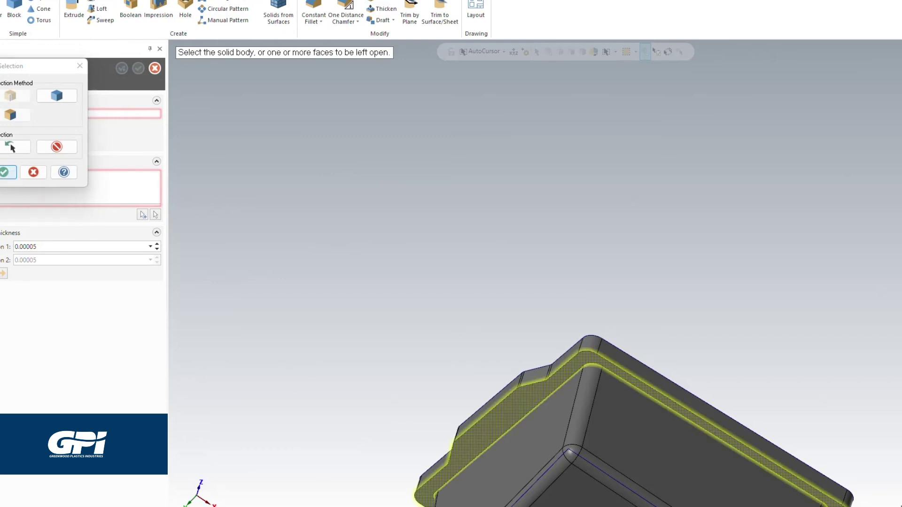
key(Return)
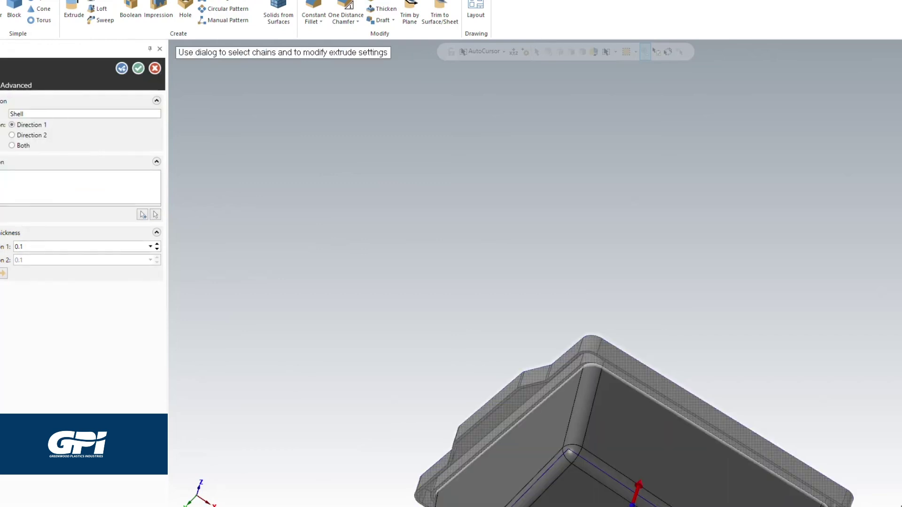
mouse_move(566, 282)
middle_down()
mouse_move(561, 296)
mouse_move(564, 267)
mouse_move(566, 282)
middle_up()
click(312, 1)
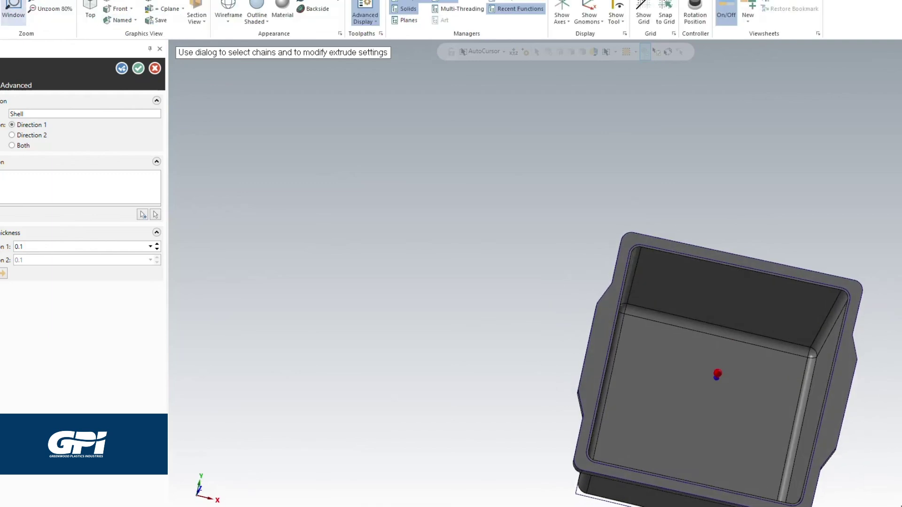
click(13, 10)
drag(540, 204, 900, 505)
middle_drag(566, 282, 567, 282)
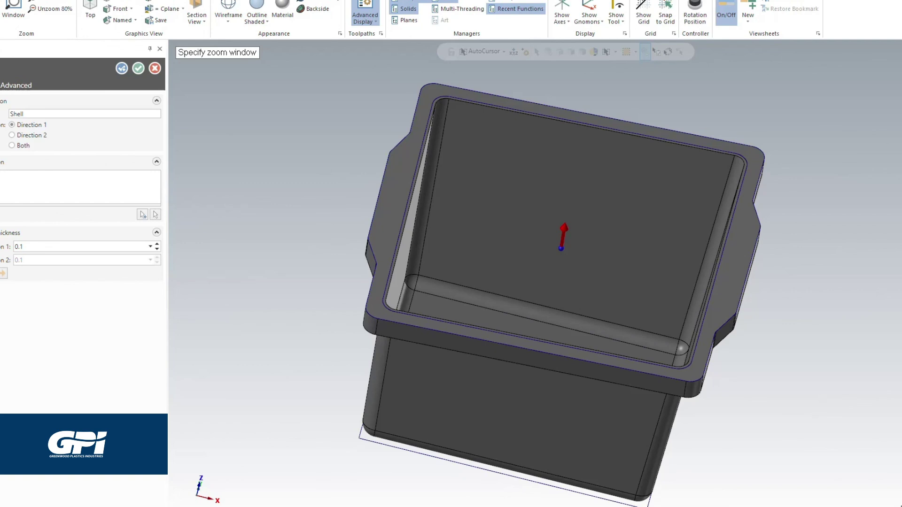
key(Escape)
click(138, 69)
Step: Round the upper outer edge of the rim, including around both side tabs, with a constant radius fillet
click(314, 14)
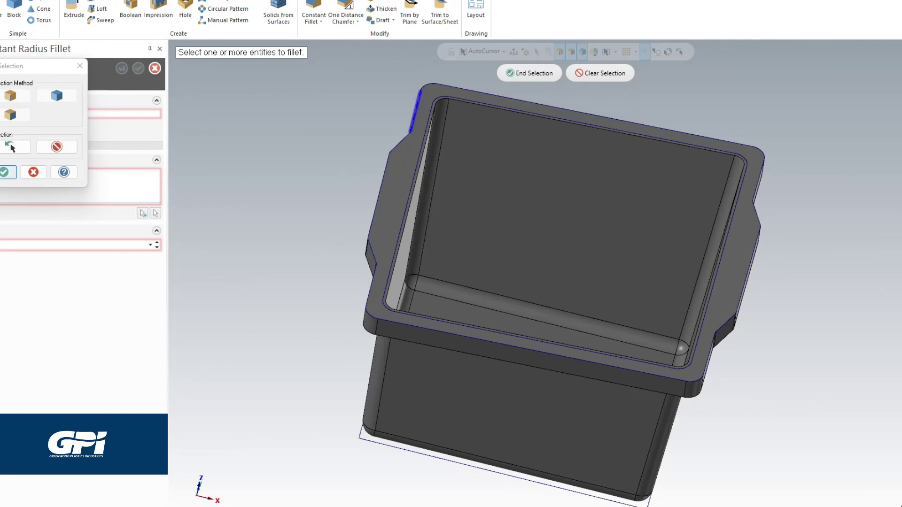
key(Return)
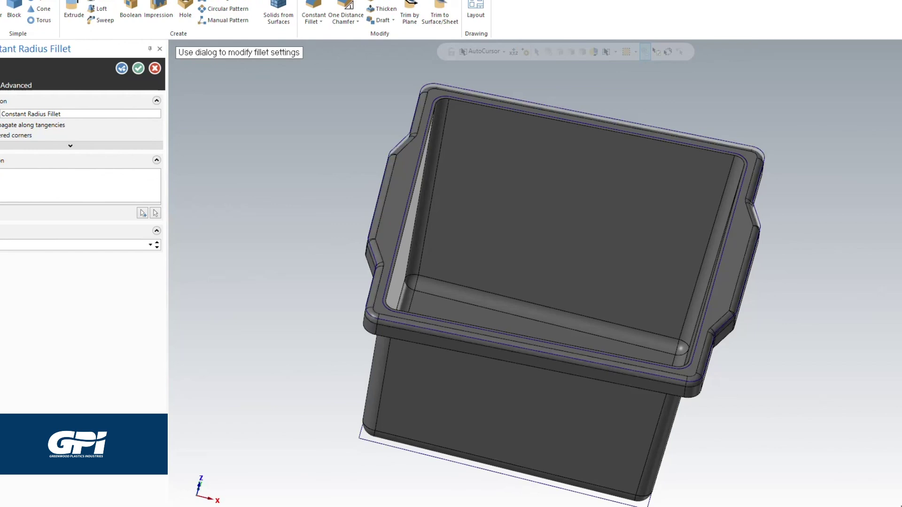
mouse_move(583, 247)
middle_down()
mouse_move(576, 214)
mouse_move(604, 210)
middle_up()
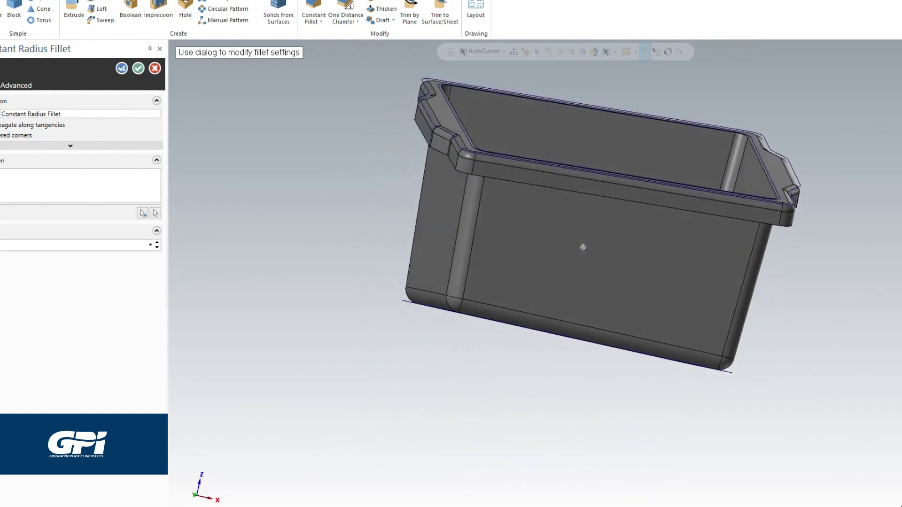
key(Up)
key(Up)
key(Up)
key(Up)
key(Up)
key(Up)
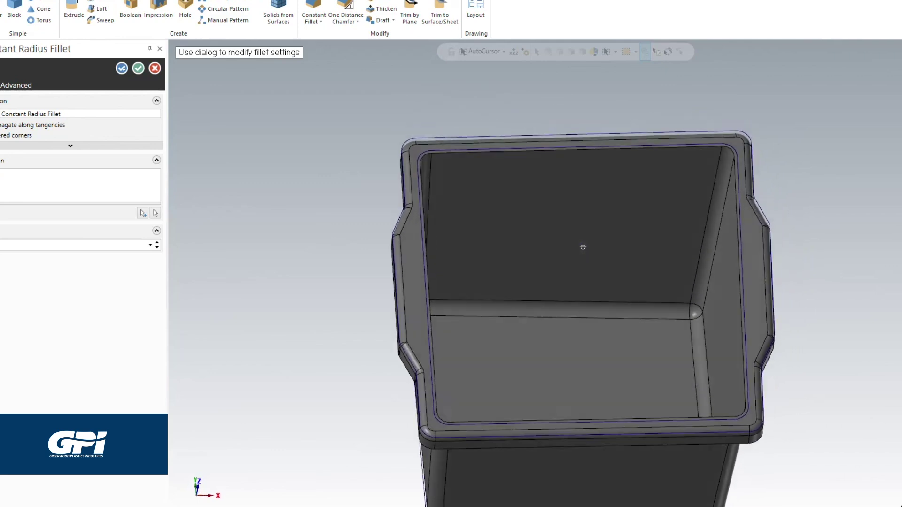
middle_drag(583, 248, 560, 226)
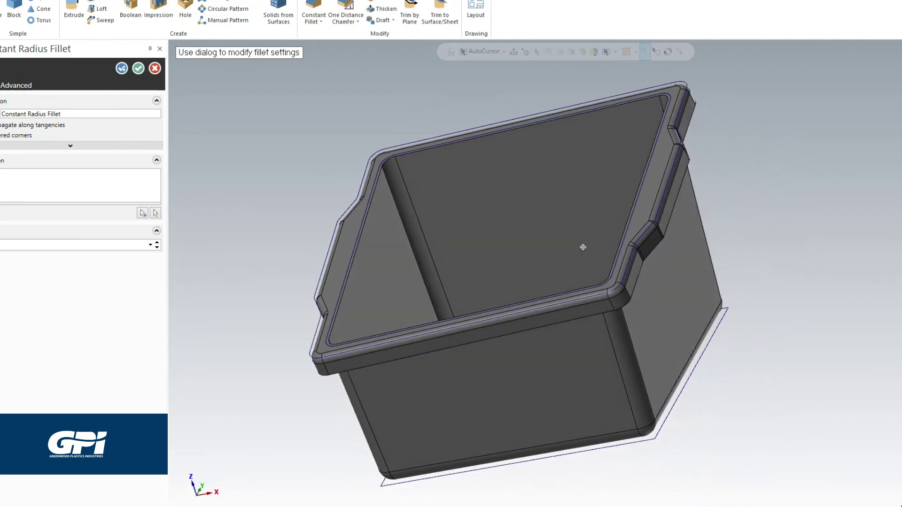
key(Return)
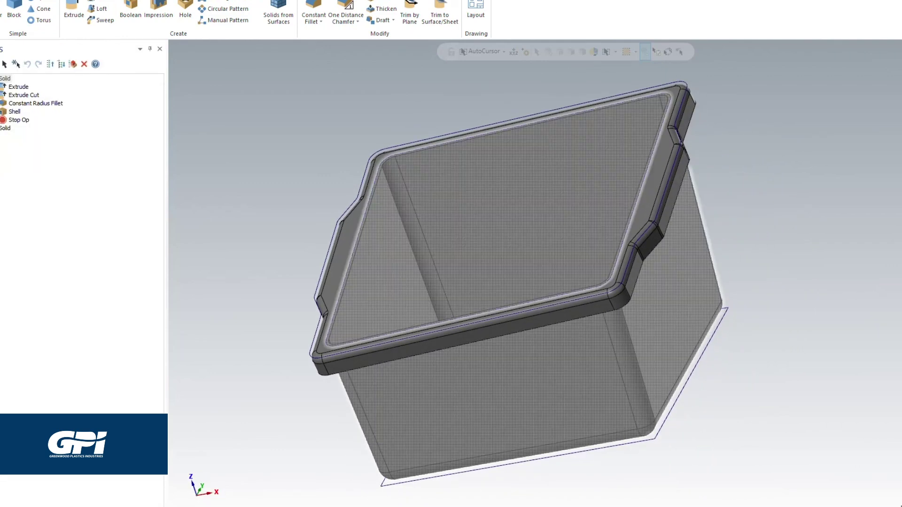